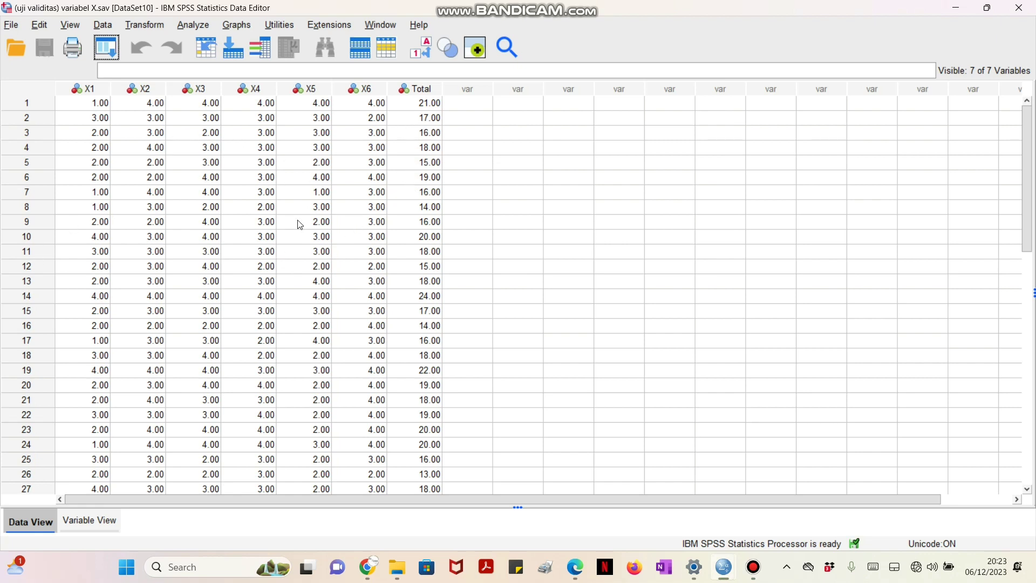
# Step: Run a two-tailed Pearson bivariate correlation on X1 to X6 and Total, with significant correlations flagged
pyautogui.click(205, 26)
pyautogui.moveTo(245, 194)
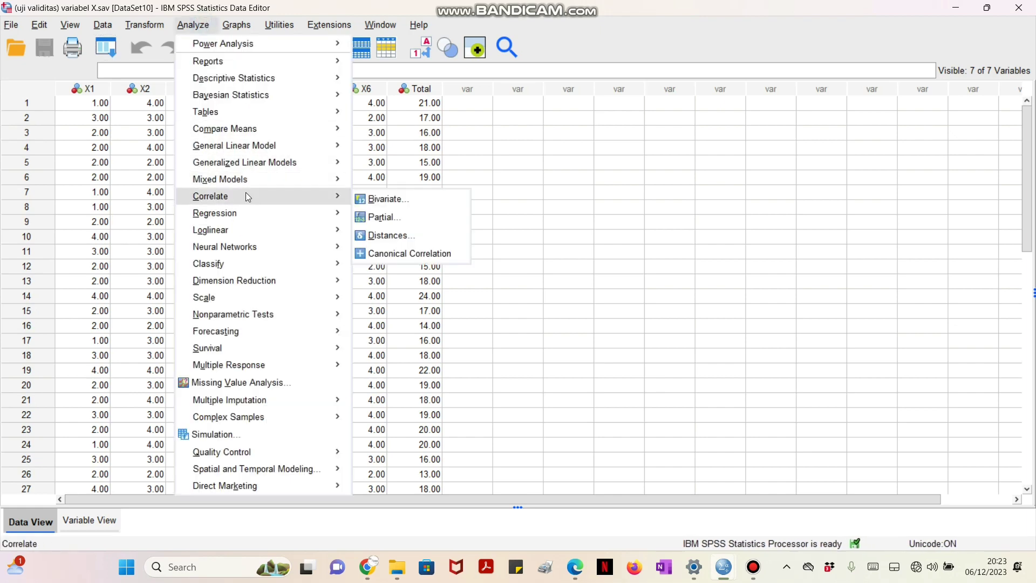
pyautogui.click(375, 205)
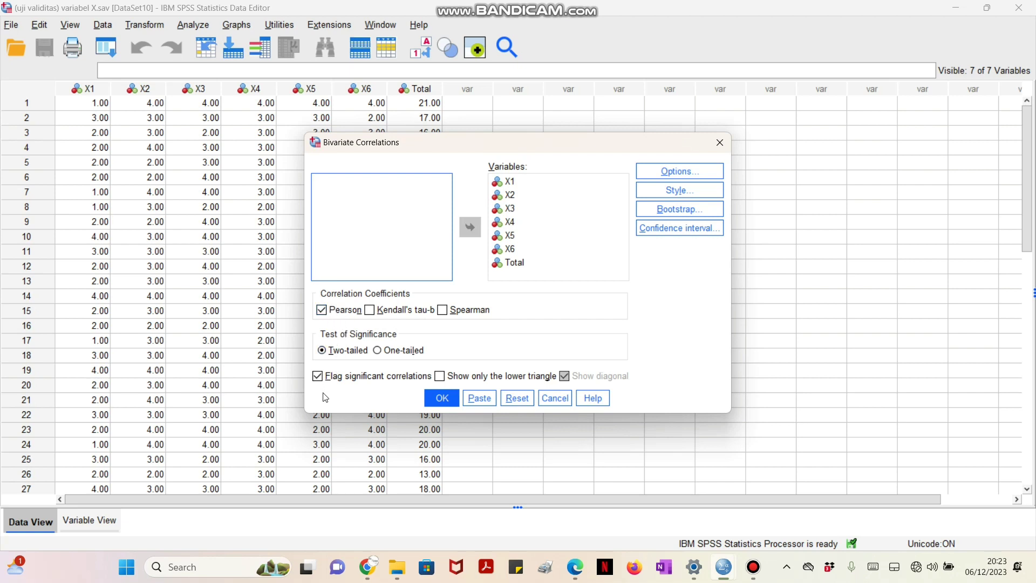
pyautogui.click(445, 404)
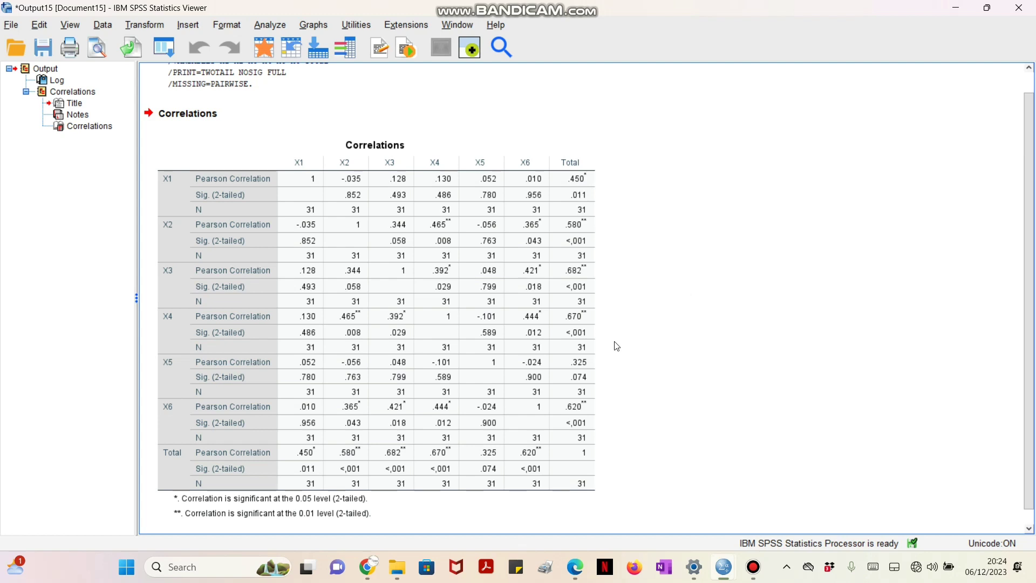
pyautogui.click(579, 372)
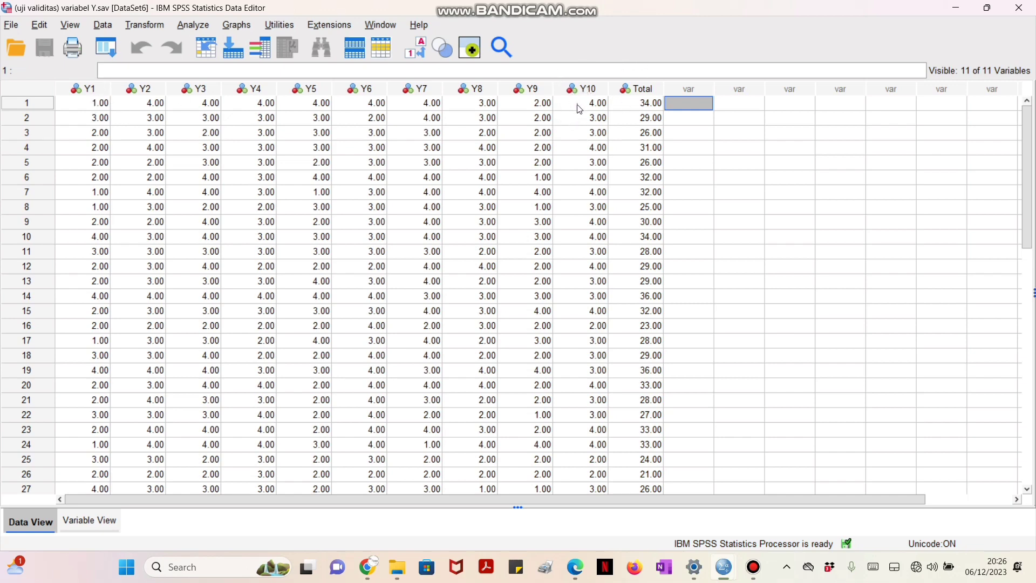
# Step: Run a two-tailed Pearson bivariate correlation on Y1 to Y10 and Total in the variabel Y dataset, with significant correlations flagged
pyautogui.moveTo(595, 219); pyautogui.dragTo(588, 191)
pyautogui.click(415, 164)
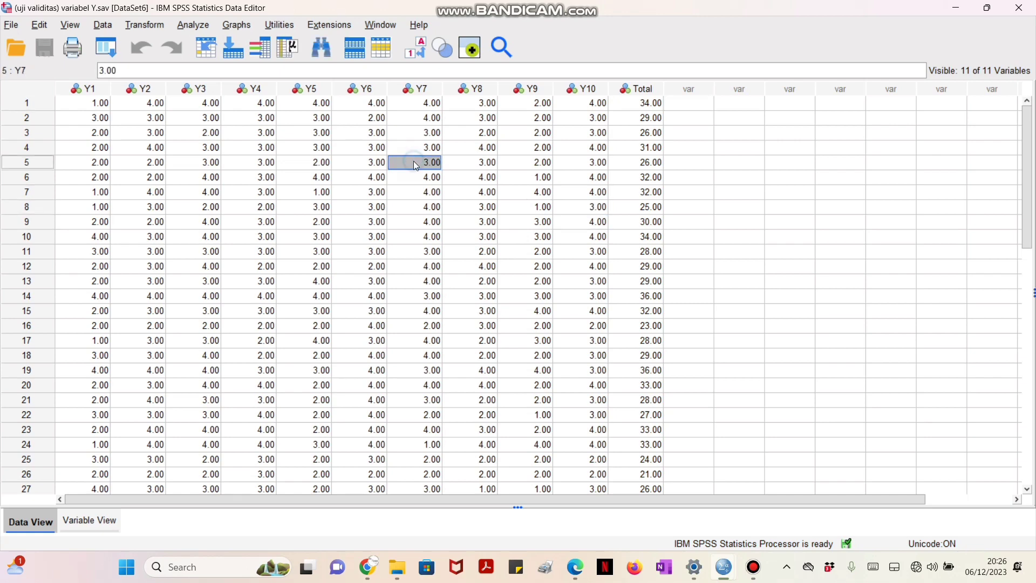
pyautogui.click(189, 26)
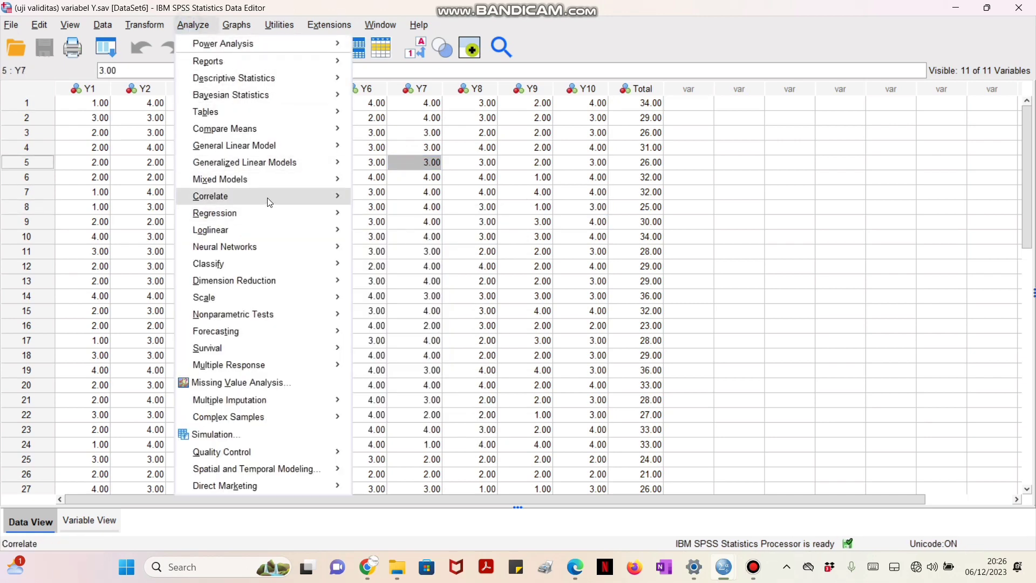
pyautogui.moveTo(270, 201)
pyautogui.click(377, 200)
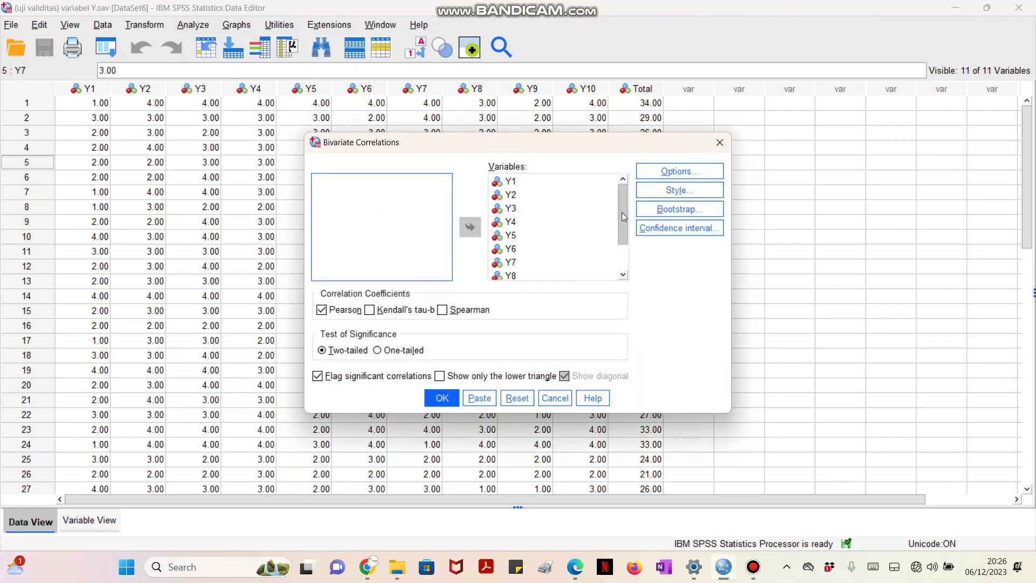
pyautogui.moveTo(623, 217); pyautogui.dragTo(624, 272)
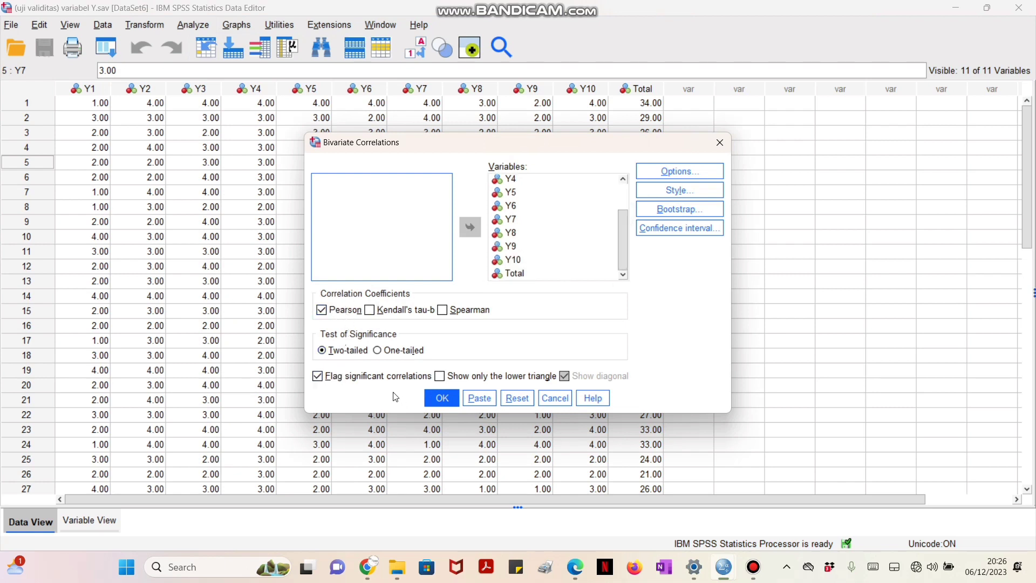
pyautogui.click(442, 398)
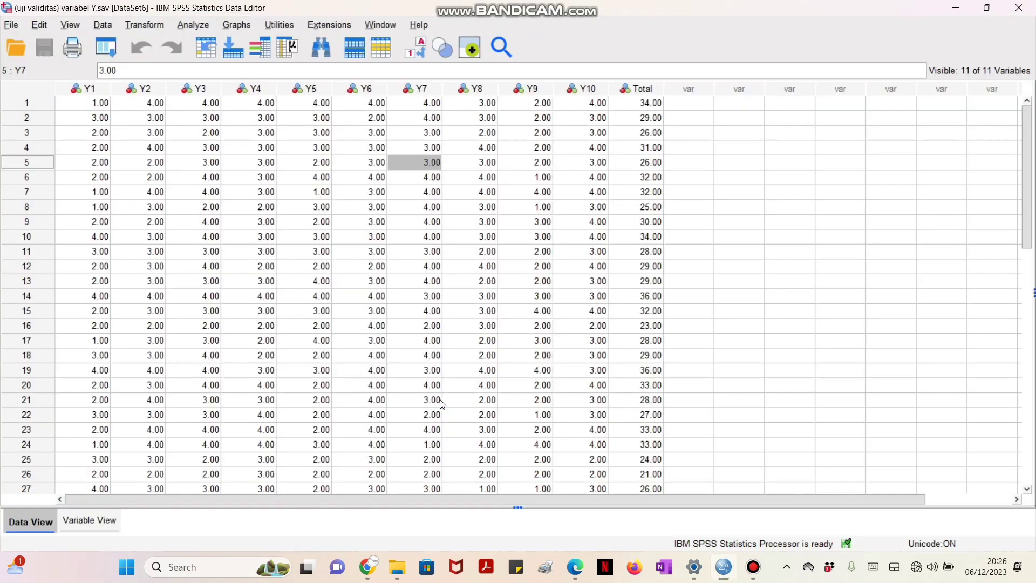
# Step: Bring up the new correlation output and examine how each Y item correlates with Total
pyautogui.moveTo(727, 571)
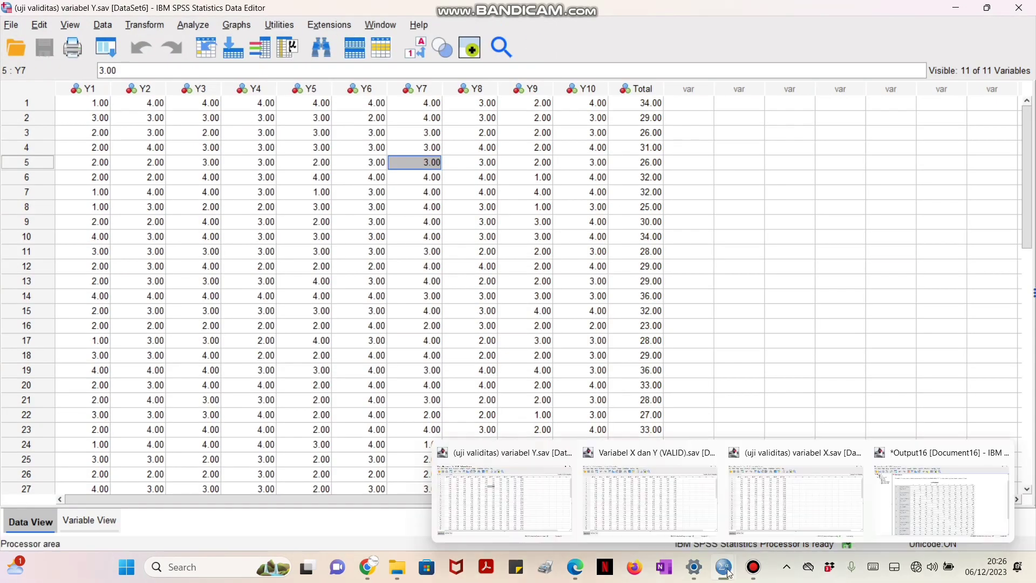
pyautogui.click(905, 508)
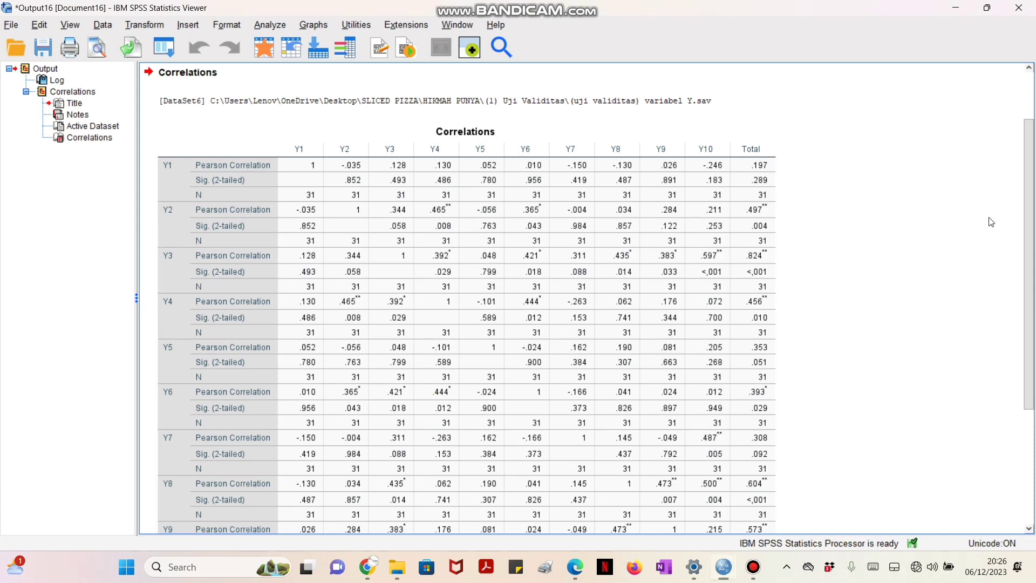
pyautogui.moveTo(1030, 210); pyautogui.dragTo(1032, 240)
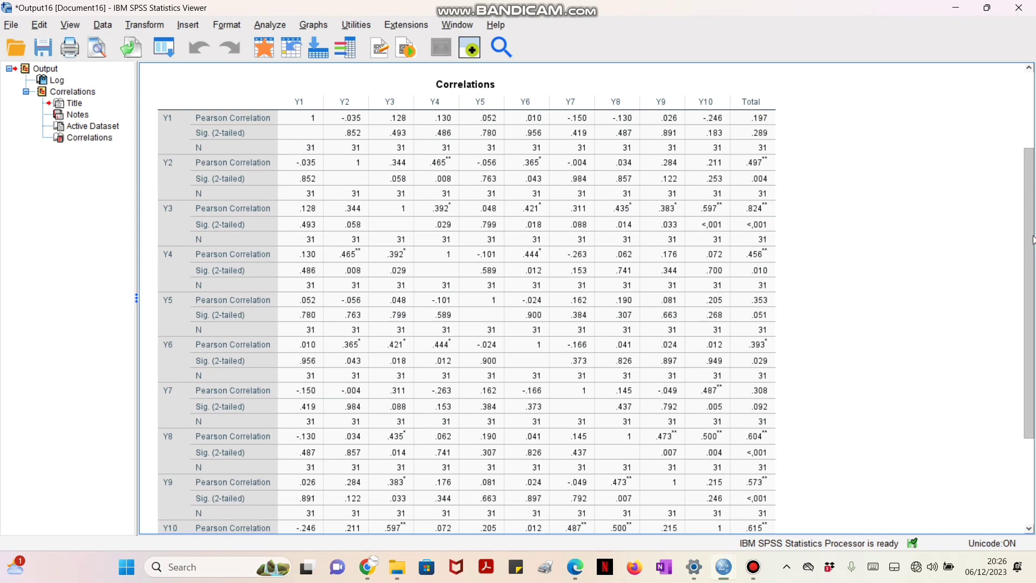
pyautogui.click(747, 211)
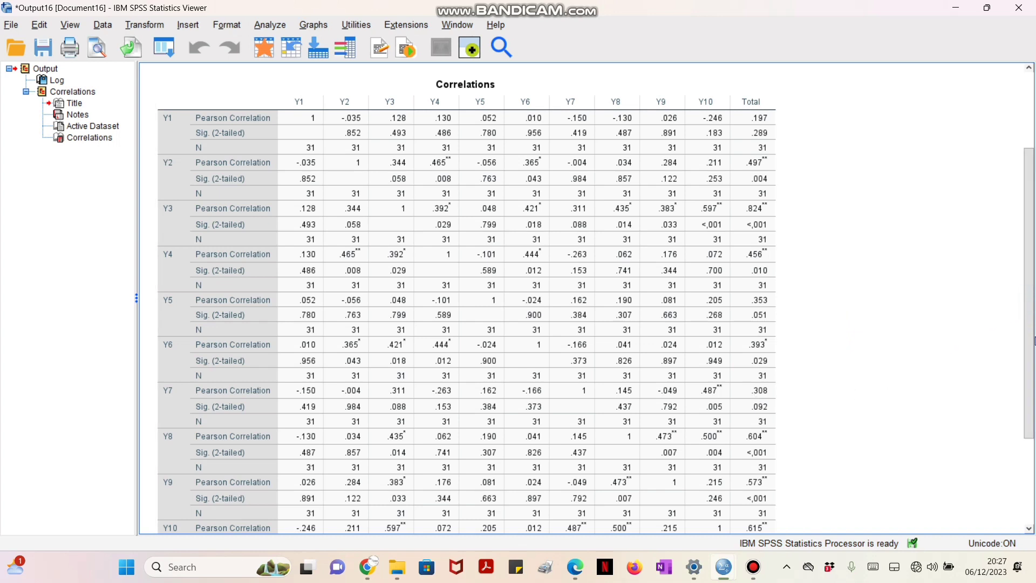
pyautogui.moveTo(1034, 341); pyautogui.dragTo(1033, 369)
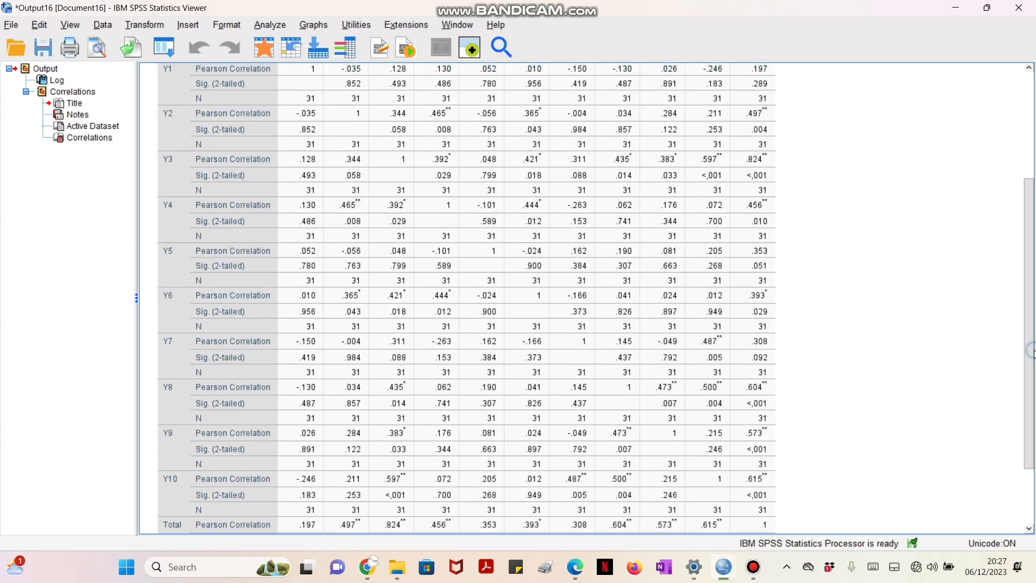
pyautogui.moveTo(1030, 326); pyautogui.dragTo(1032, 303)
pyautogui.click(842, 303)
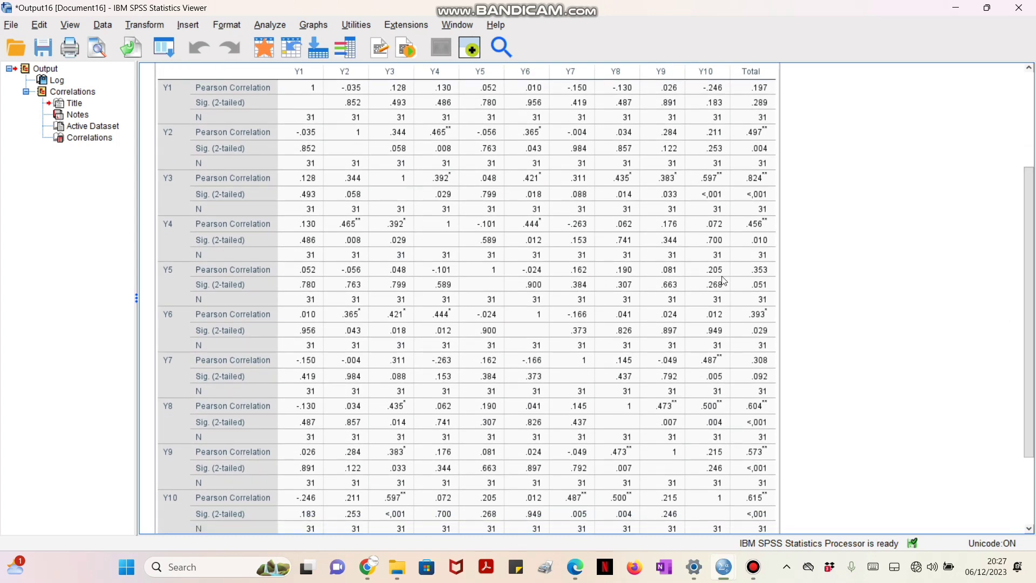
pyautogui.click(799, 361)
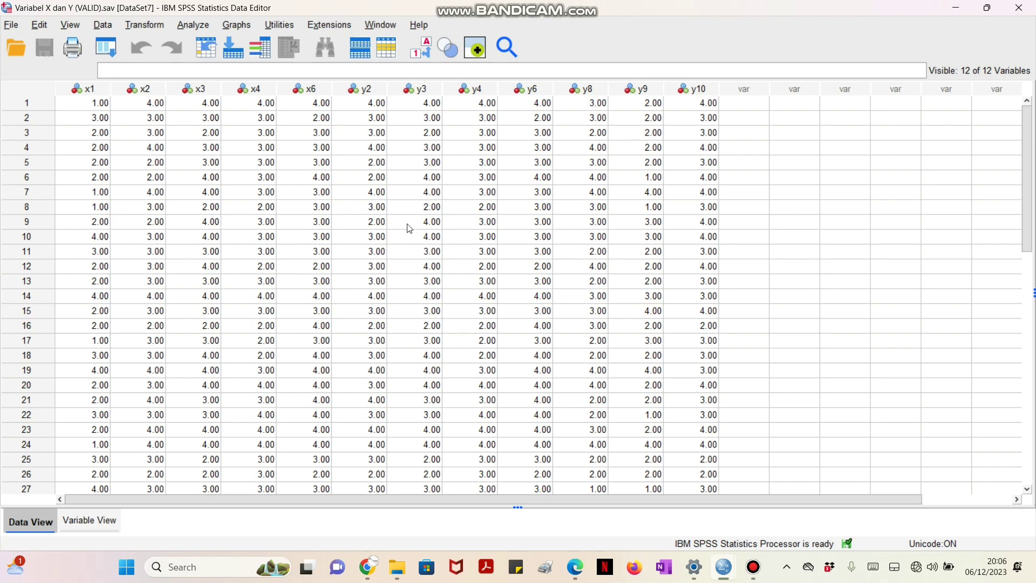
# Step: Run a reliability analysis with the Alpha model on all x and y items in the Variabel X dan Y (VALID) dataset
pyautogui.click(205, 30)
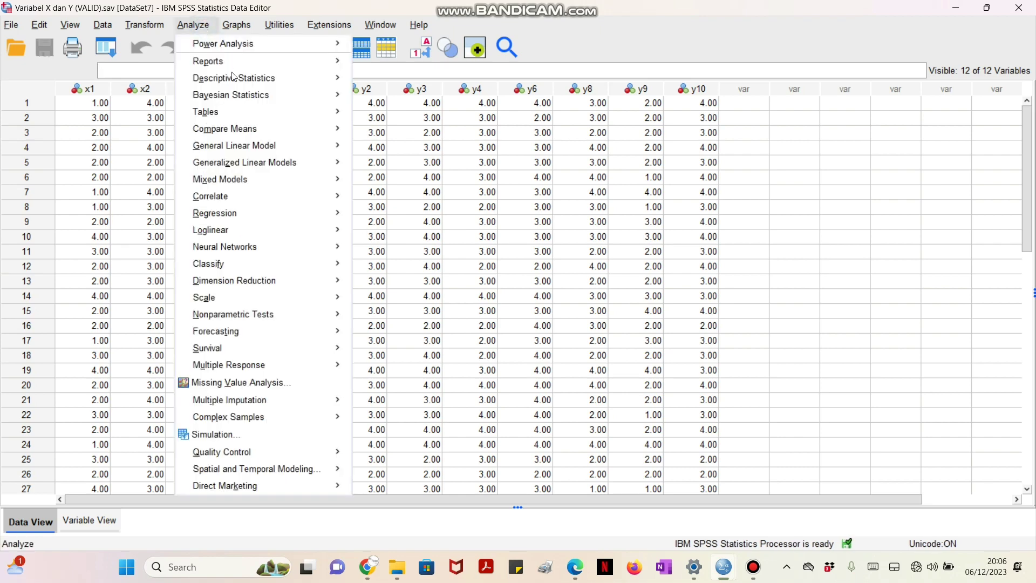
pyautogui.moveTo(256, 211)
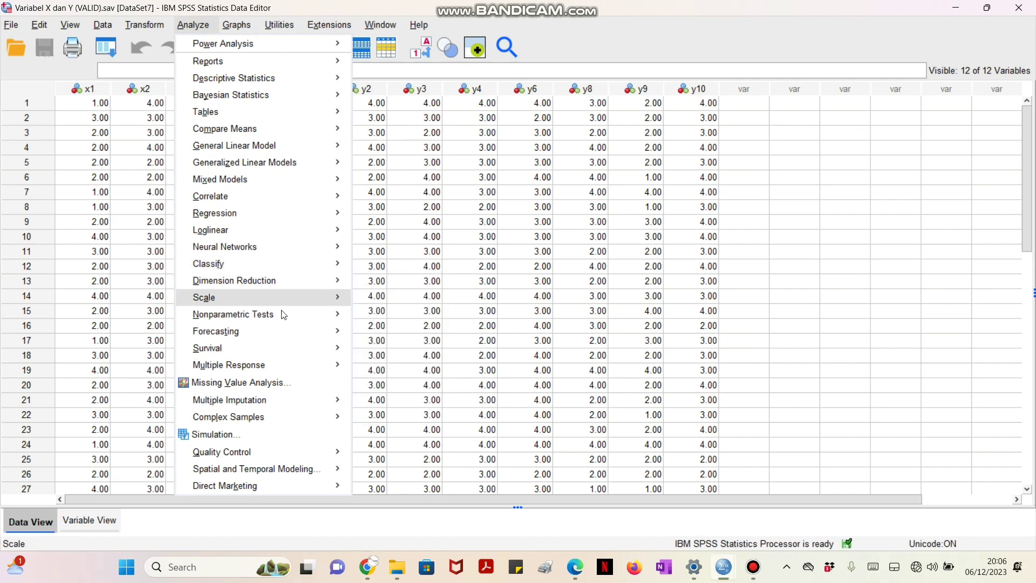
pyautogui.moveTo(297, 306)
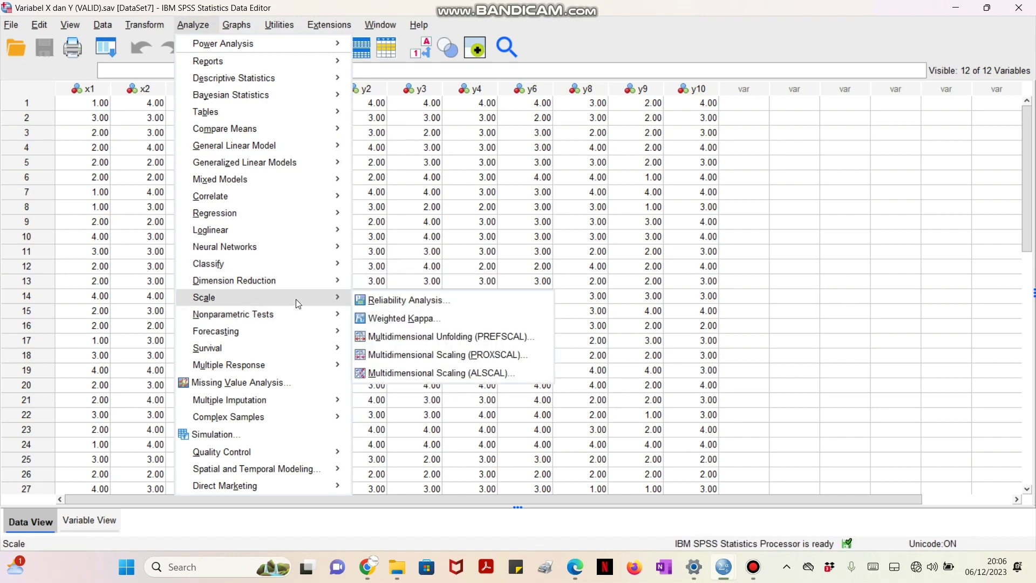
pyautogui.click(377, 301)
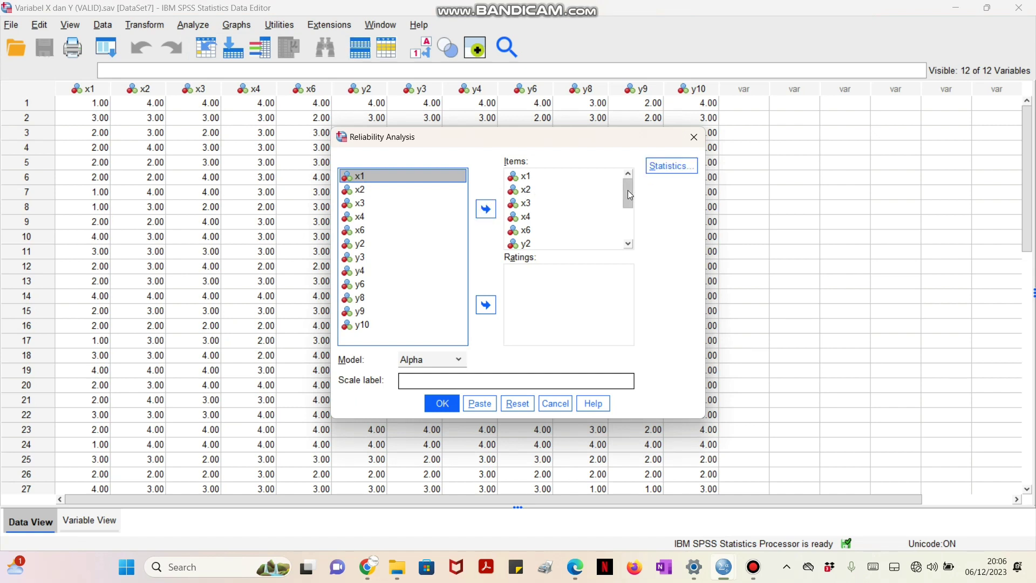
pyautogui.moveTo(627, 190); pyautogui.dragTo(627, 229)
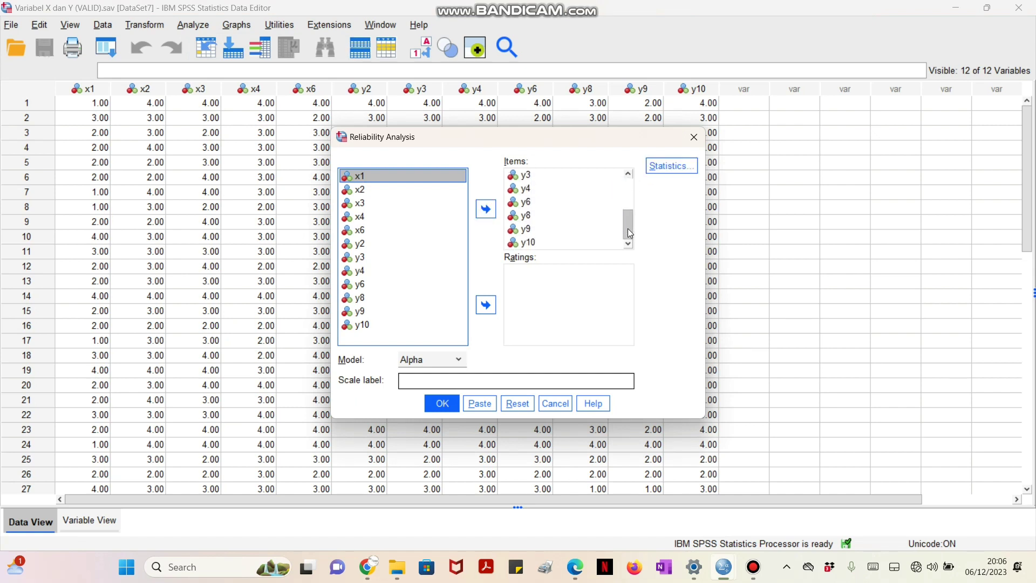
pyautogui.click(442, 404)
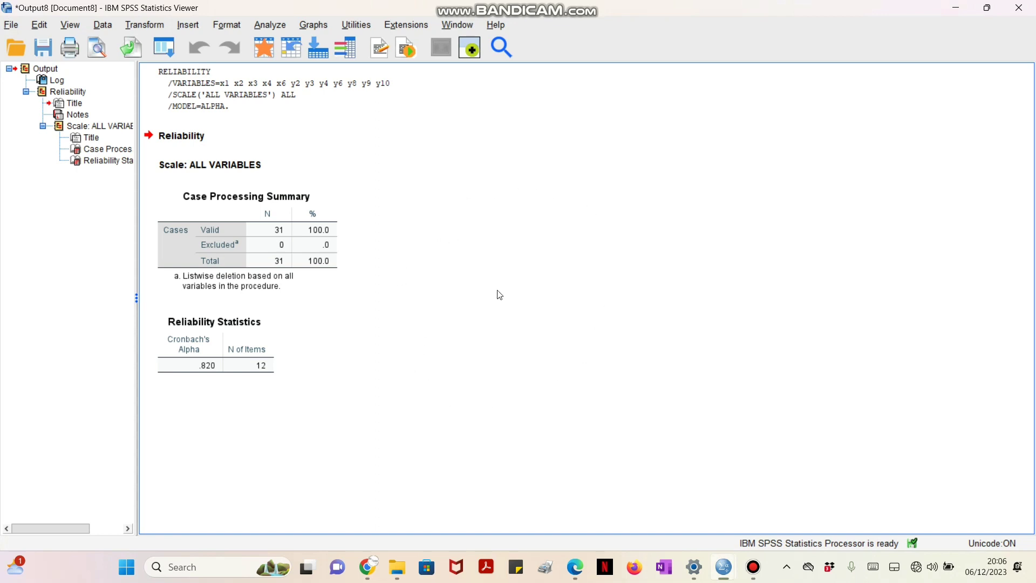
# Step: Examine the Cronbach's Alpha value in the Reliability Statistics table
pyautogui.click(225, 336)
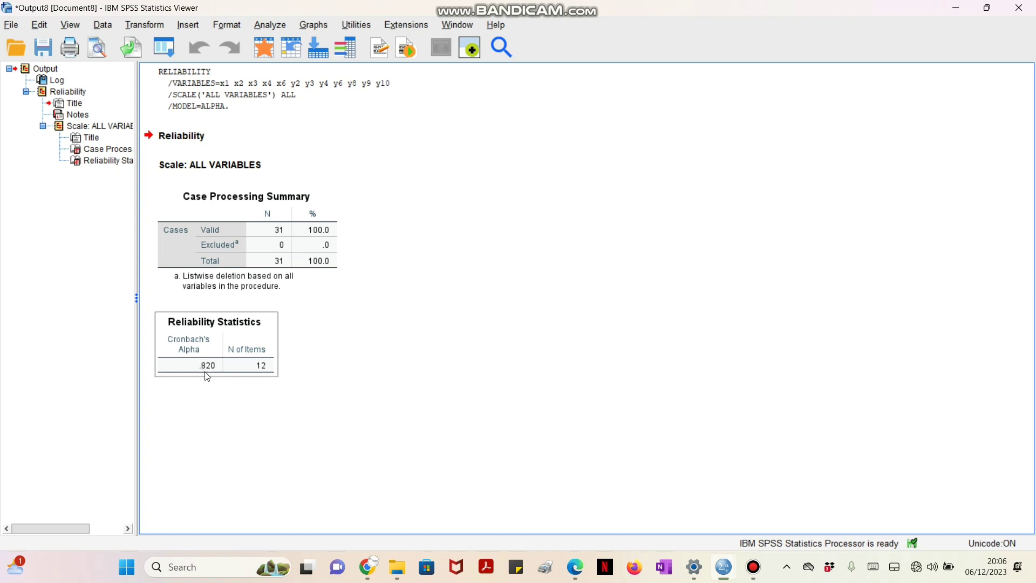
pyautogui.click(220, 380)
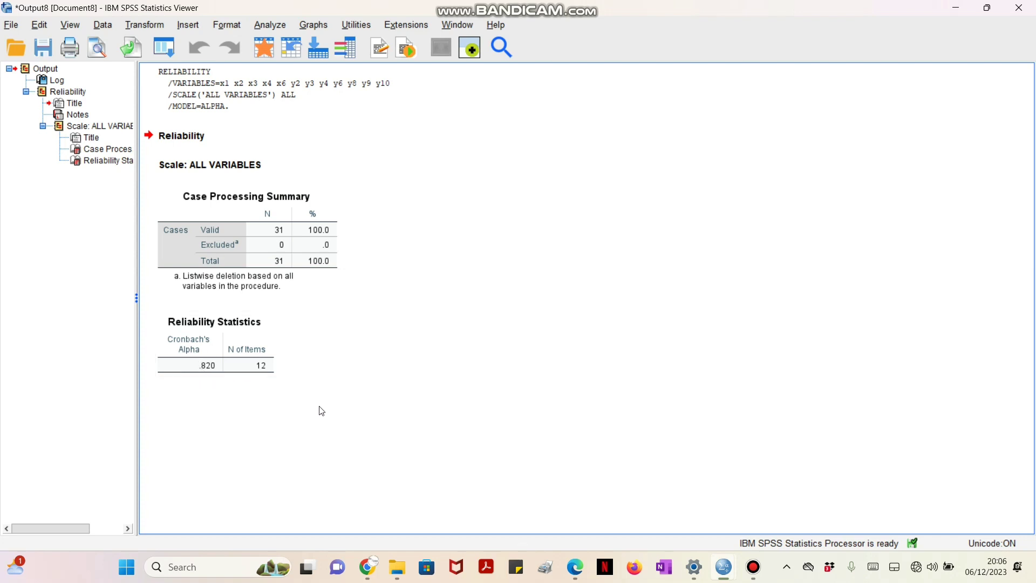
pyautogui.click(215, 323)
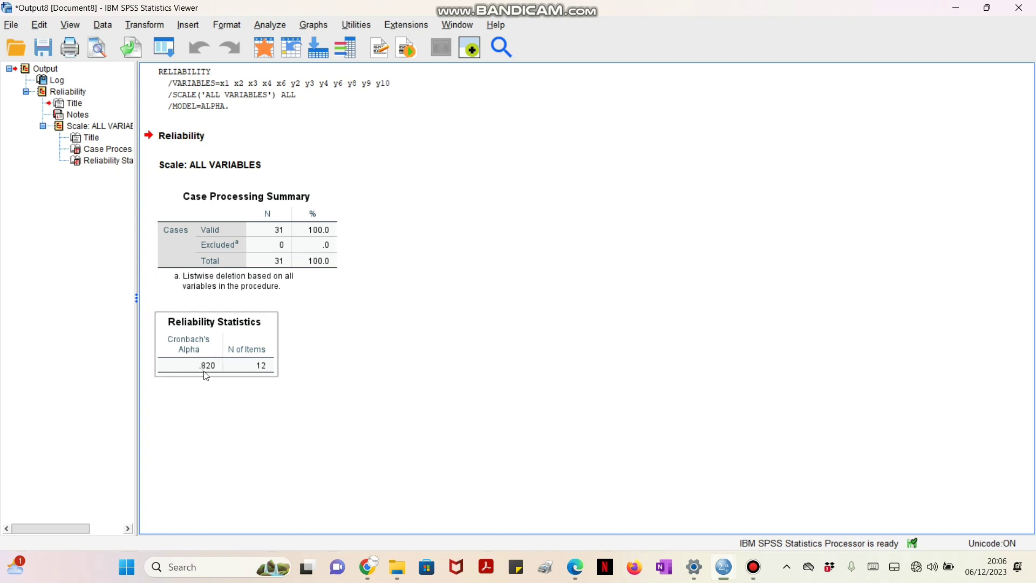
pyautogui.click(223, 397)
pyautogui.click(214, 378)
pyautogui.click(218, 382)
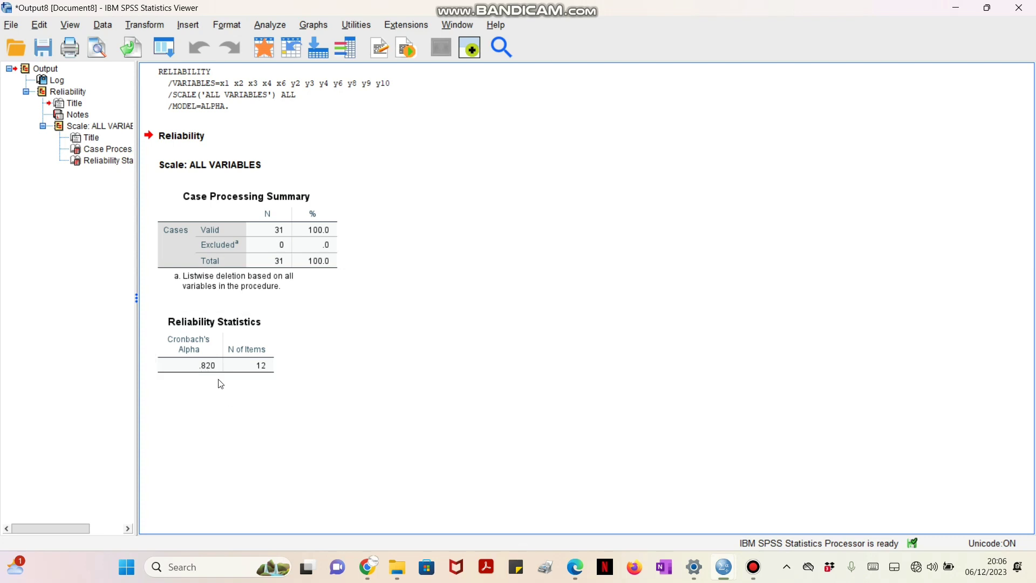
pyautogui.click(194, 379)
pyautogui.click(192, 379)
pyautogui.click(197, 379)
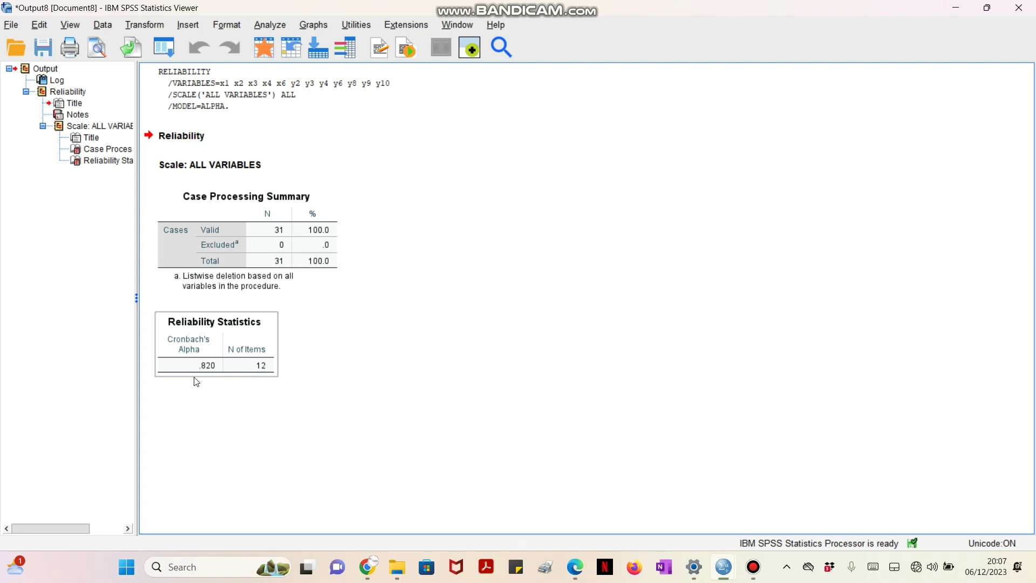
pyautogui.click(408, 371)
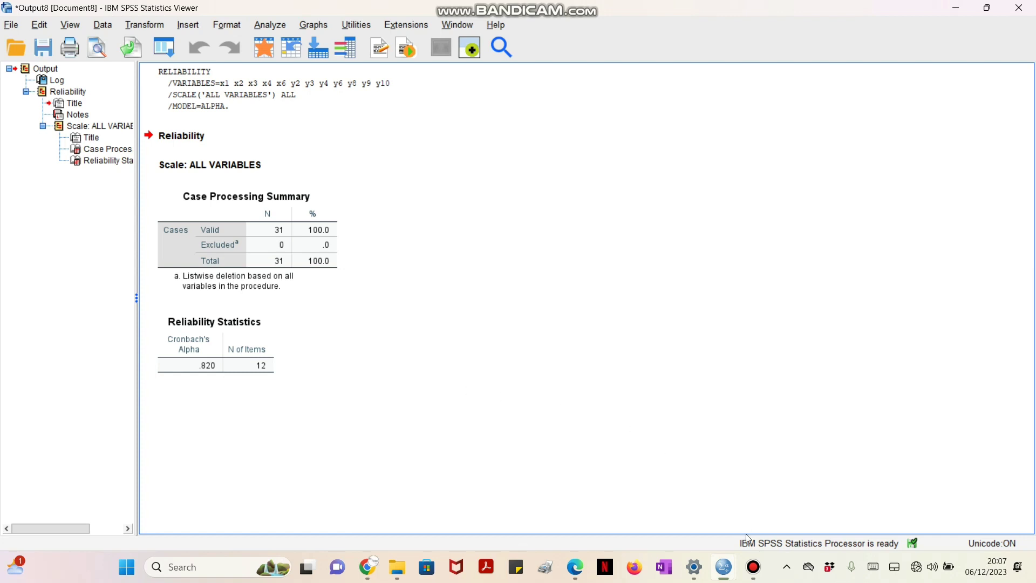
# Step: Switch to the Total X Y - Normalitas dataset and set up a linear regression with Y as dependent and X as independent variable
pyautogui.click(725, 567)
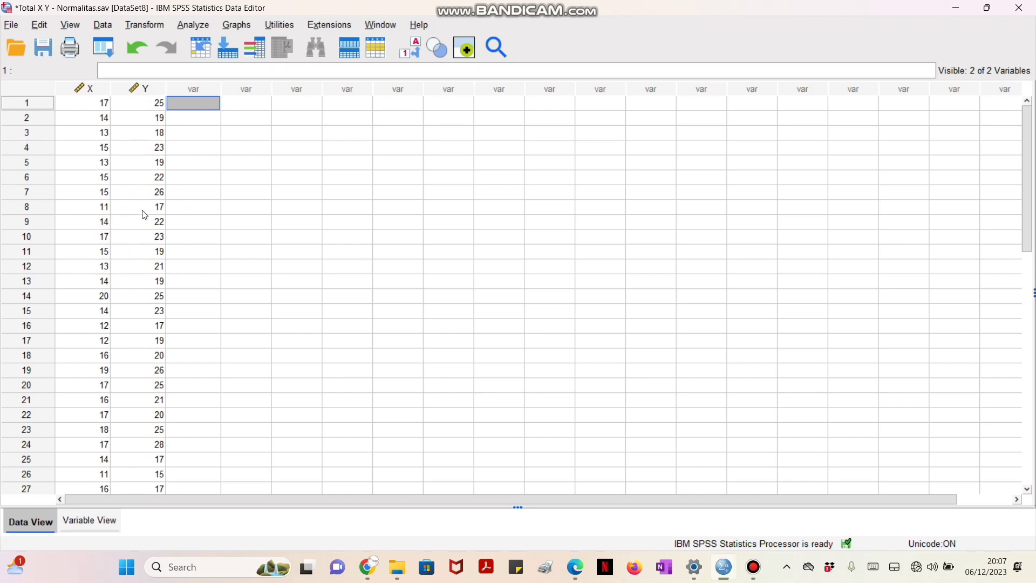
pyautogui.click(195, 29)
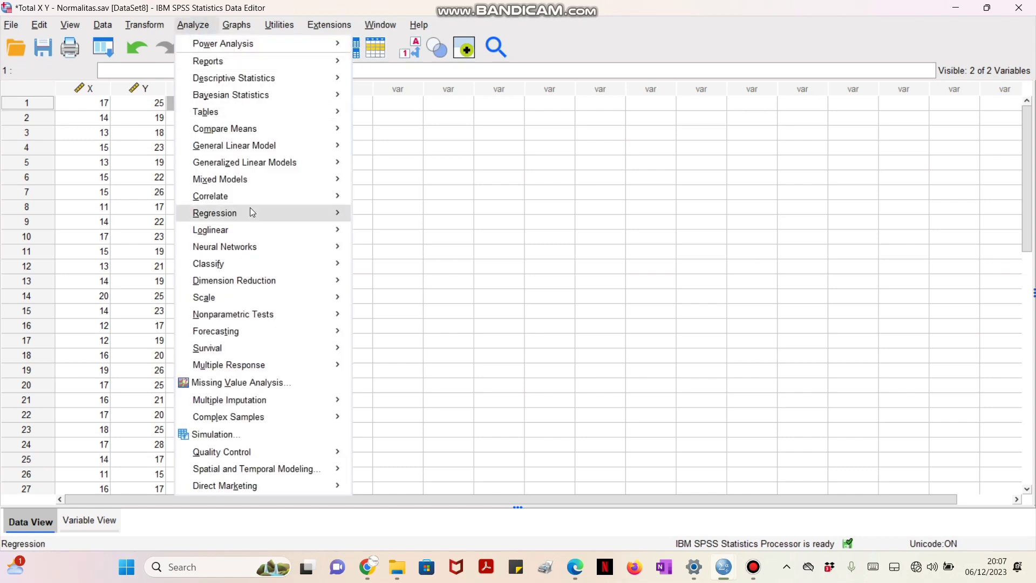
pyautogui.moveTo(251, 213)
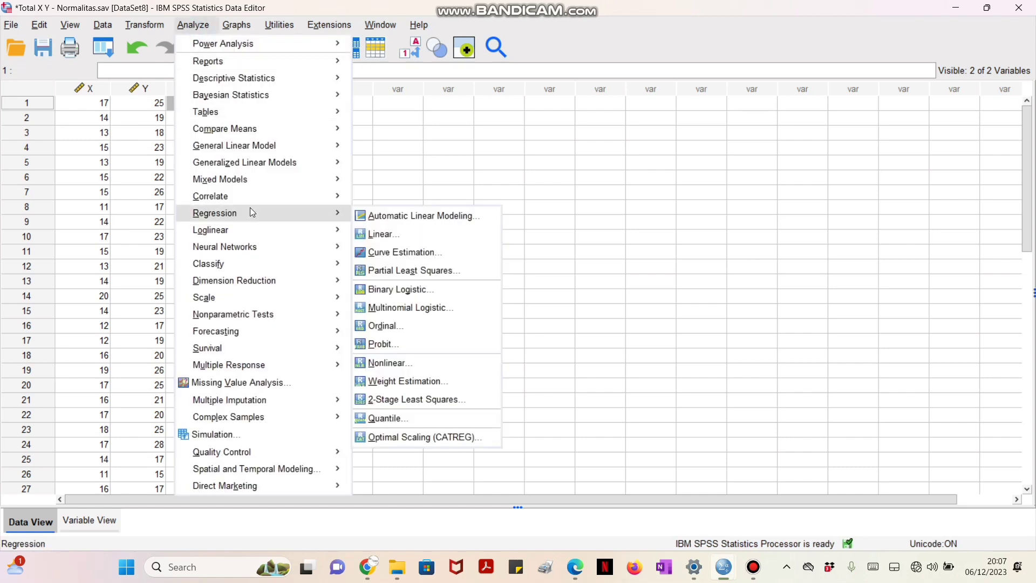
pyautogui.click(368, 232)
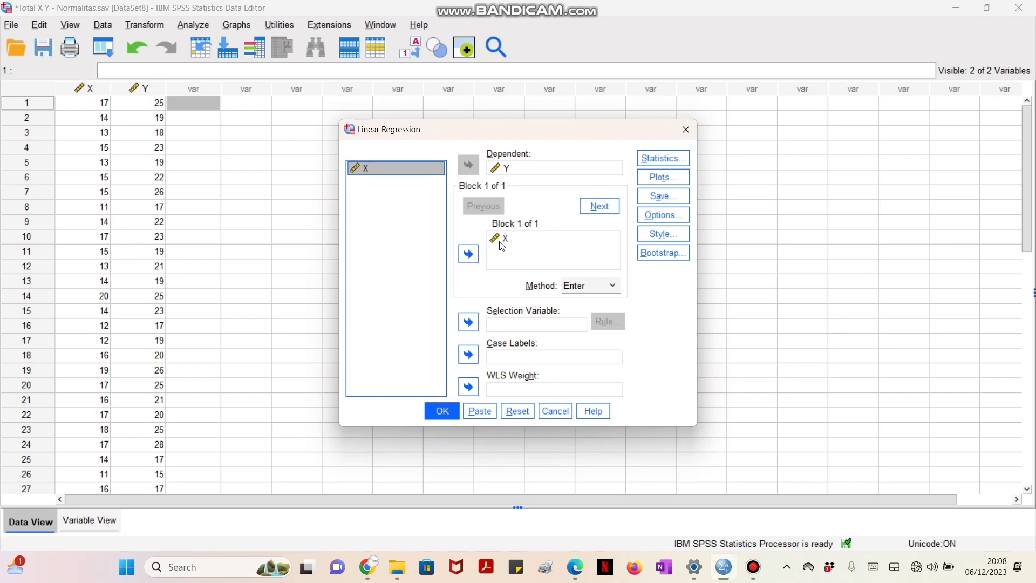
# Step: Save only the unstandardized residuals, without the unstandardized predicted values, and run the linear regression
pyautogui.click(656, 194)
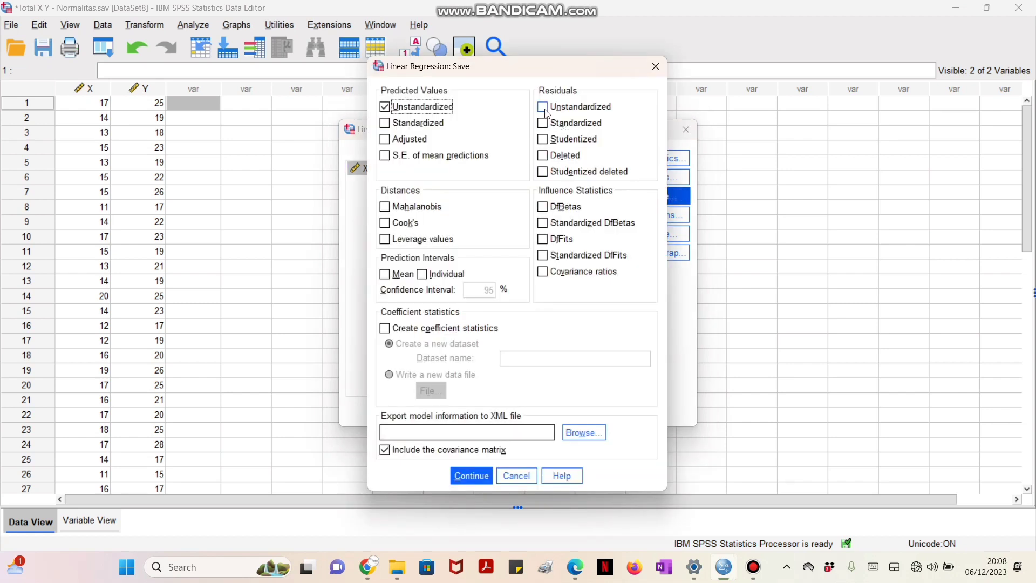
pyautogui.click(543, 107)
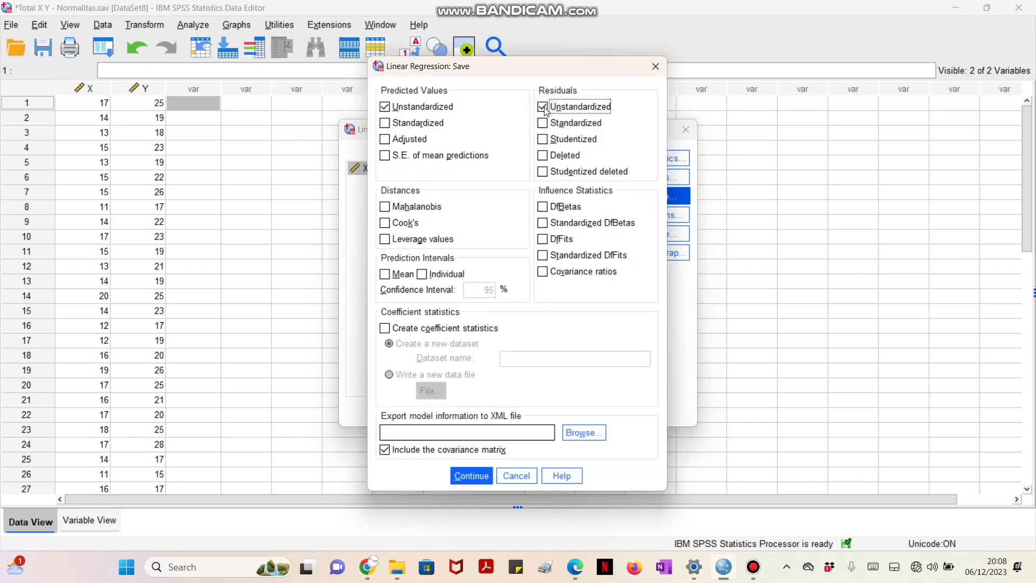
pyautogui.click(384, 107)
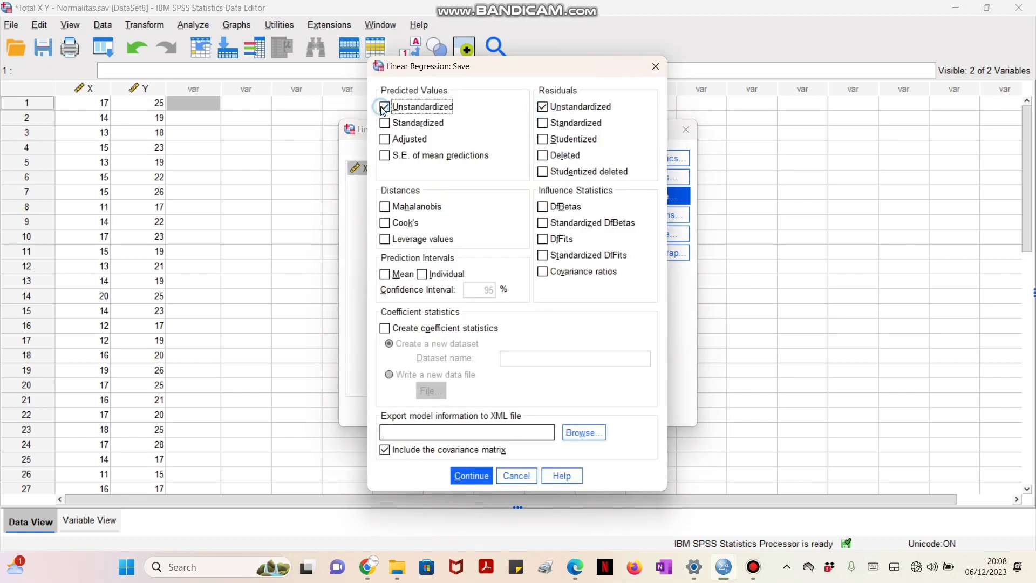
pyautogui.click(482, 476)
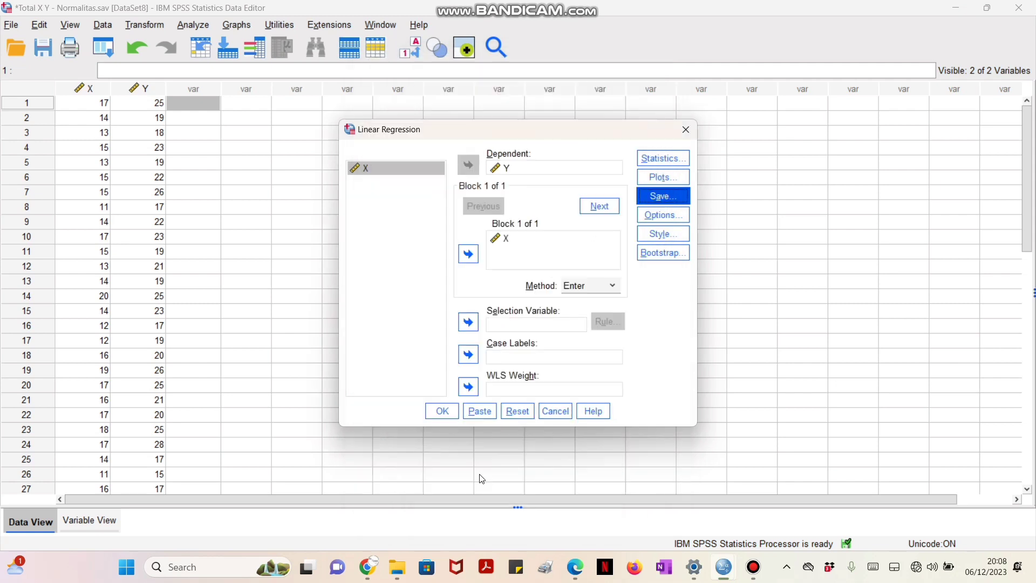
pyautogui.click(443, 412)
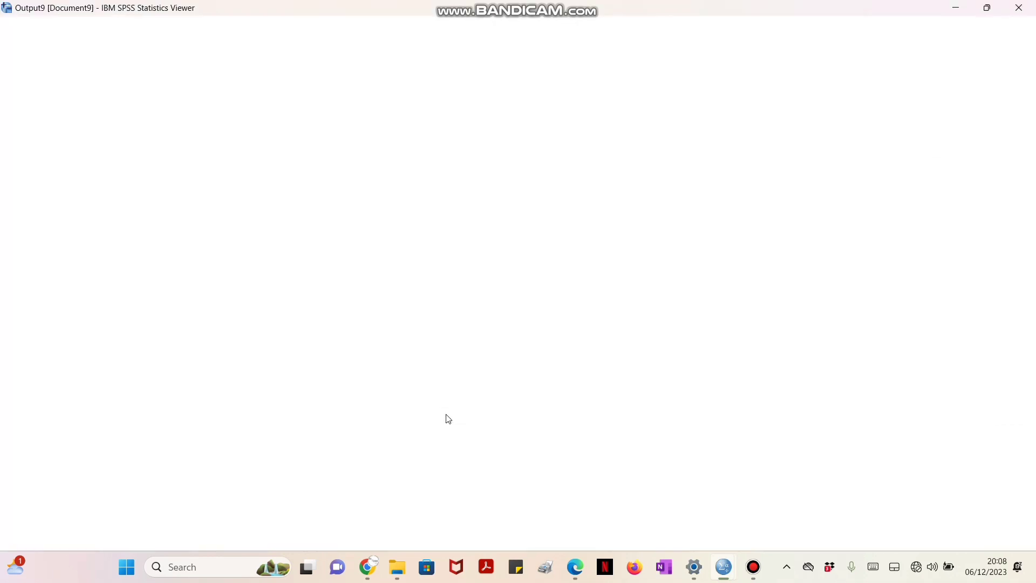
pyautogui.click(940, 34)
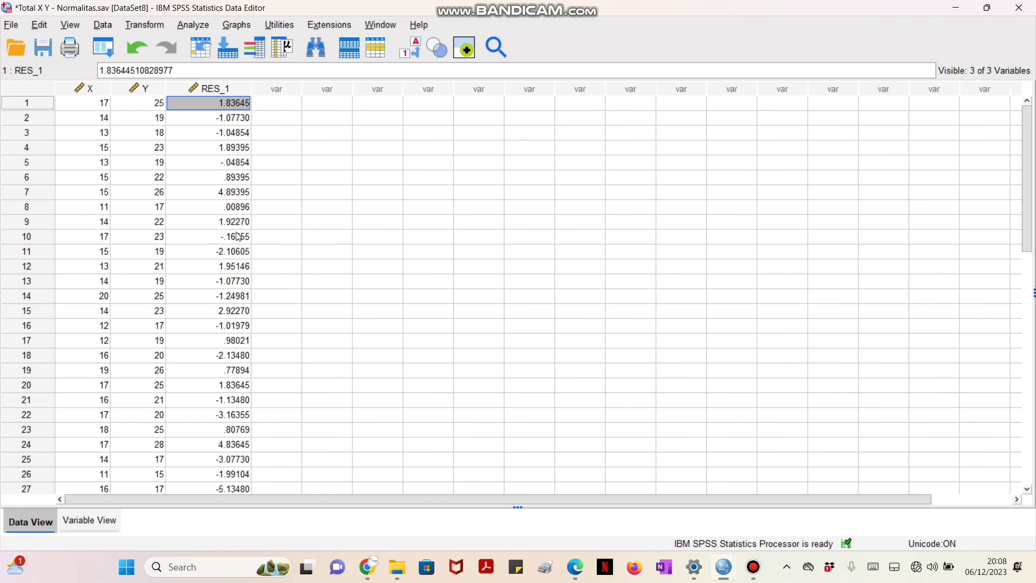
# Step: Run a one-sample Kolmogorov-Smirnov test for normality on the Unstandardized Residual variable and examine its Asymp. Sig. (2-tailed)
pyautogui.click(201, 26)
pyautogui.moveTo(276, 165)
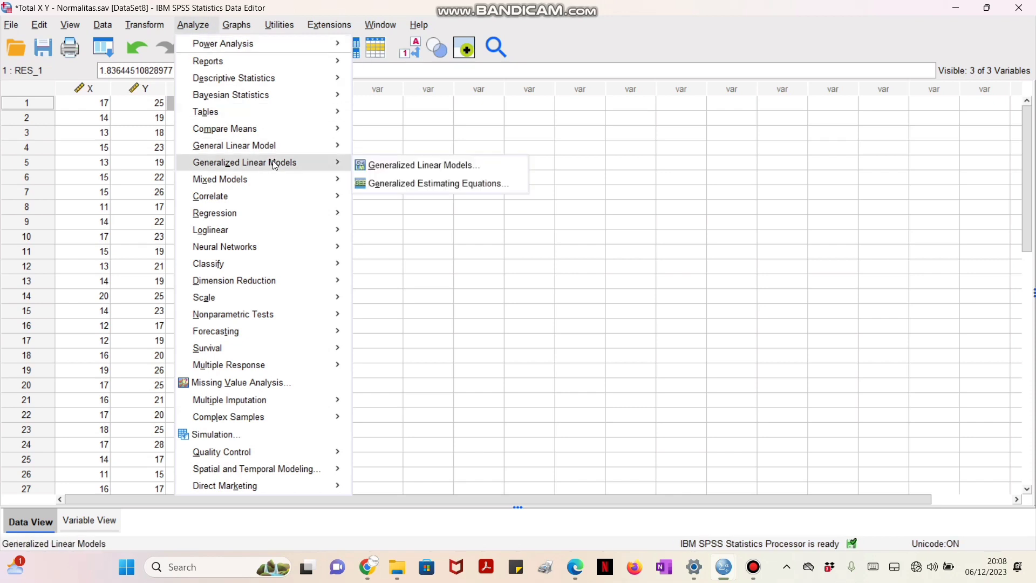
pyautogui.moveTo(287, 313)
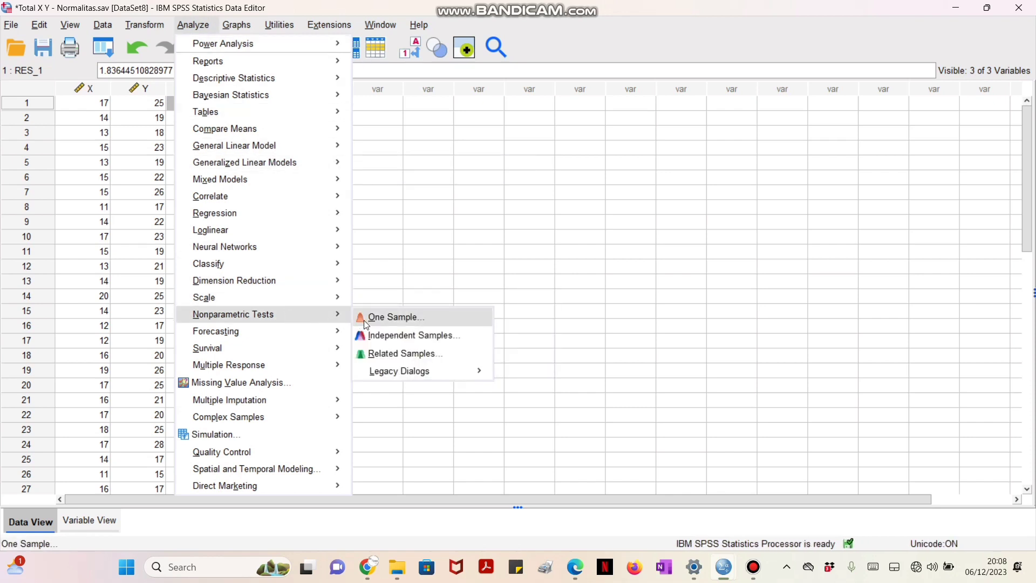
pyautogui.moveTo(400, 373)
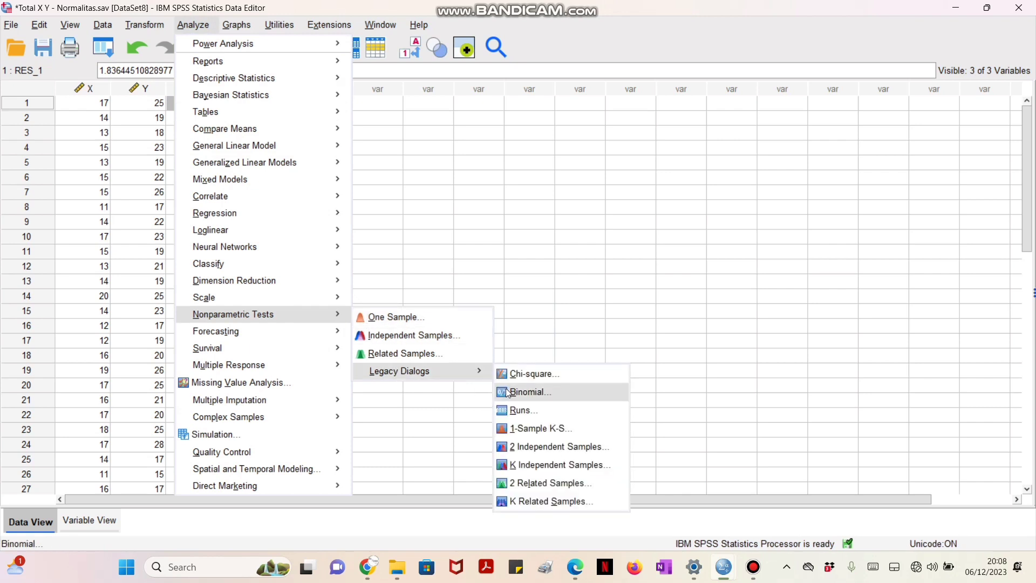
pyautogui.click(537, 426)
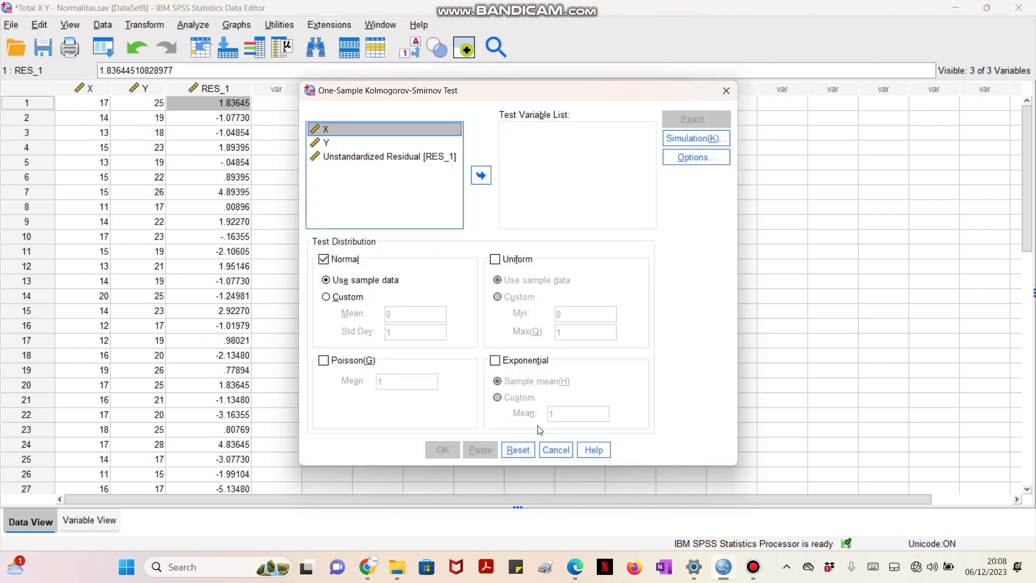
pyautogui.click(393, 158)
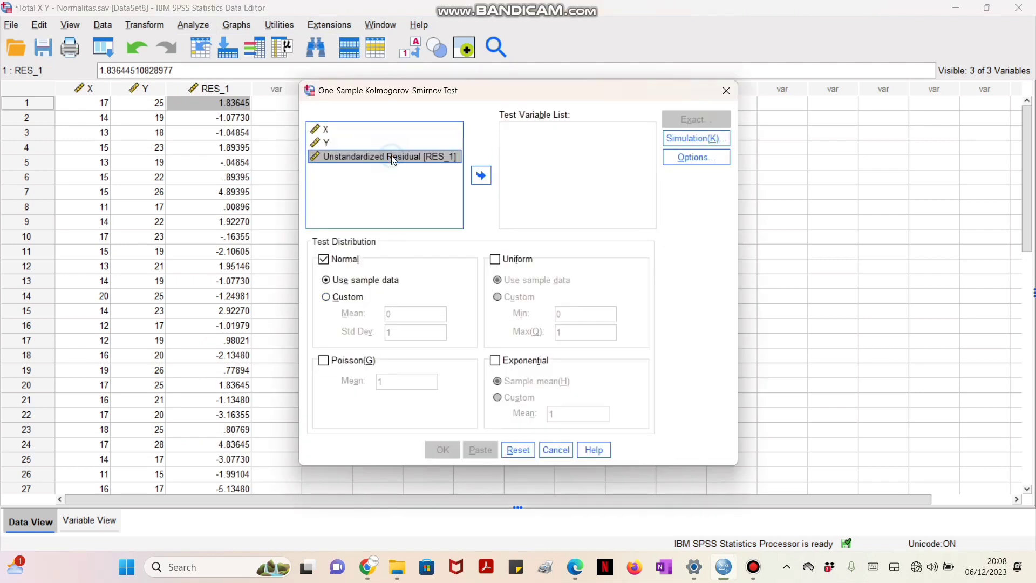
pyautogui.click(481, 176)
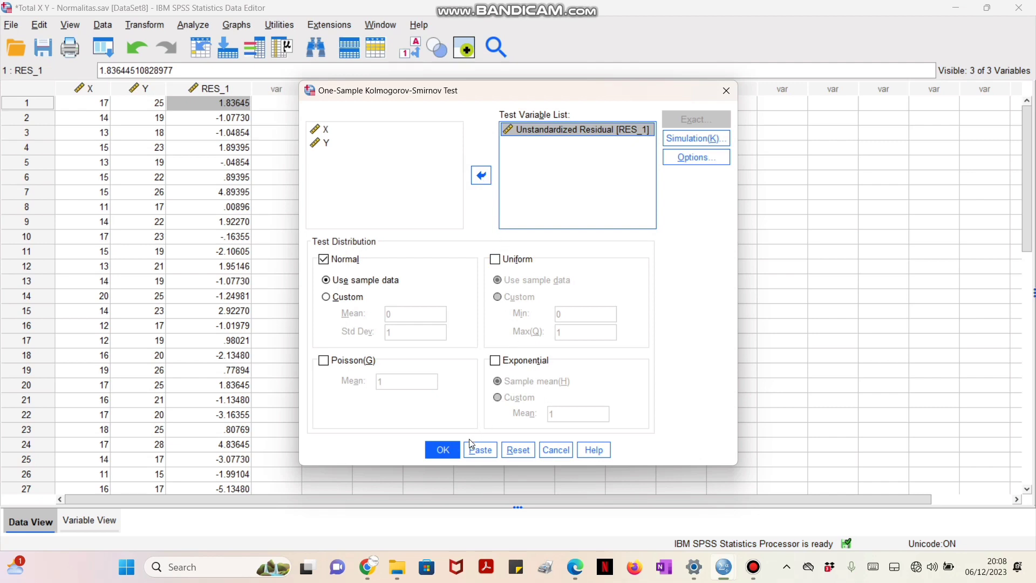
pyautogui.click(443, 450)
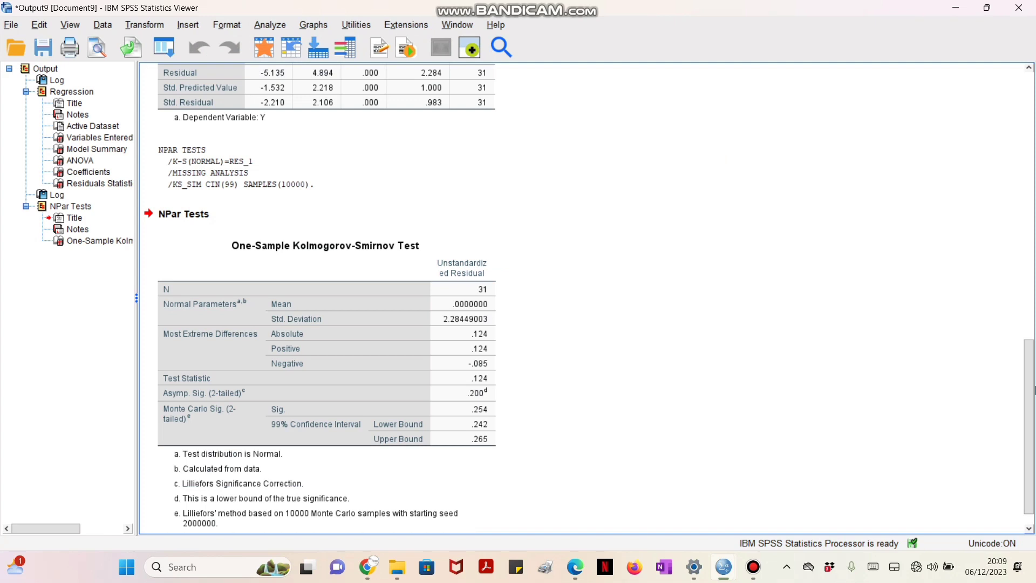
pyautogui.click(244, 399)
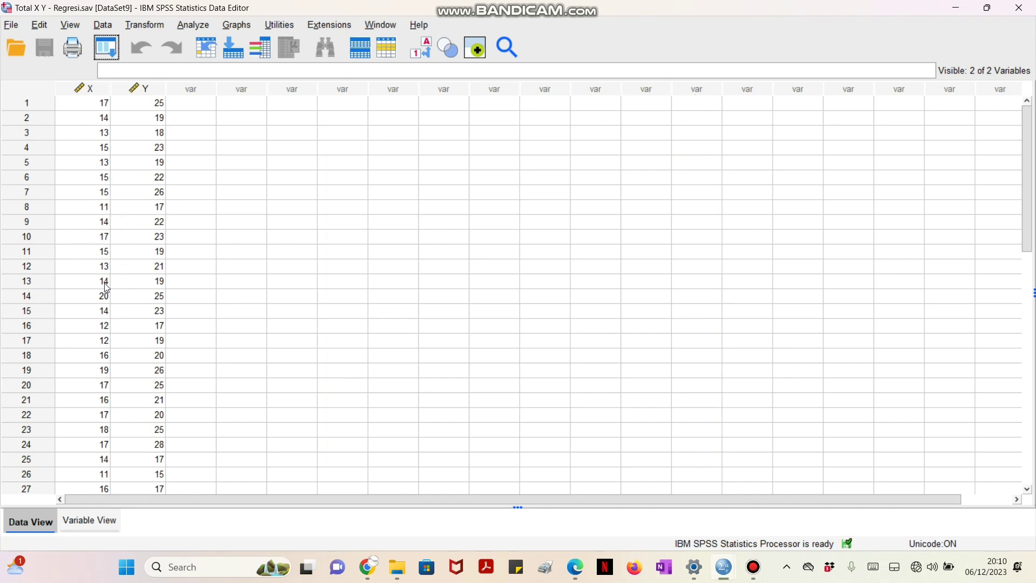
# Step: In the Total X Y - Regresi dataset, label X as "Variabel musik" and Y as "Variabel mood"
pyautogui.click(102, 522)
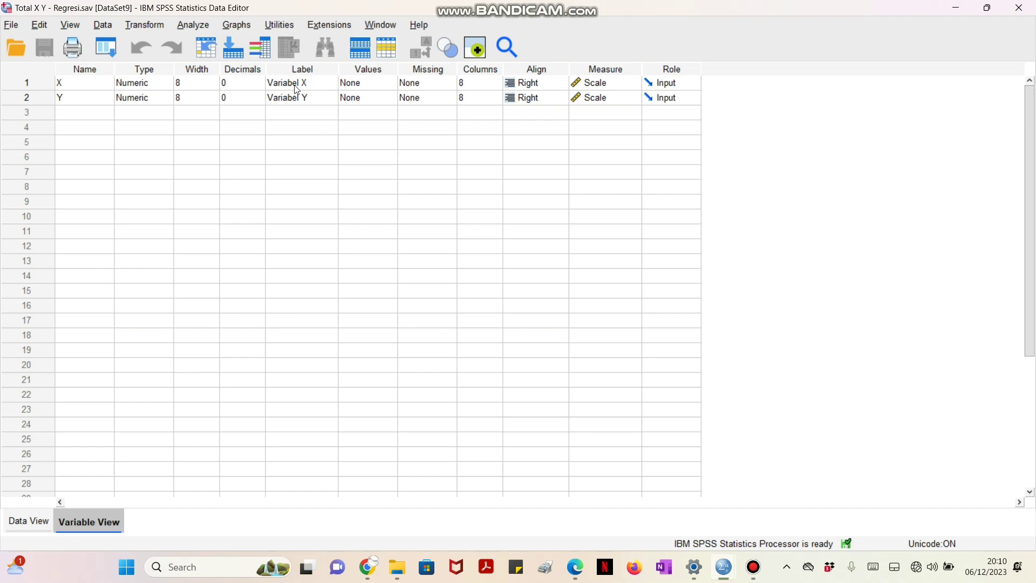
pyautogui.doubleClick(309, 83)
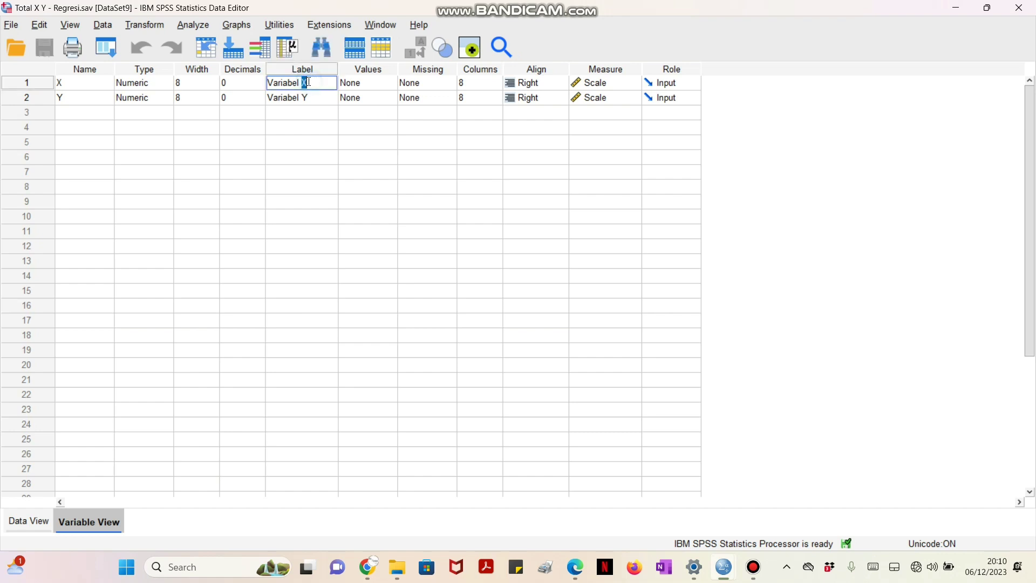
pyautogui.press('BackSpace')
pyautogui.write('musik')
pyautogui.doubleClick(314, 98)
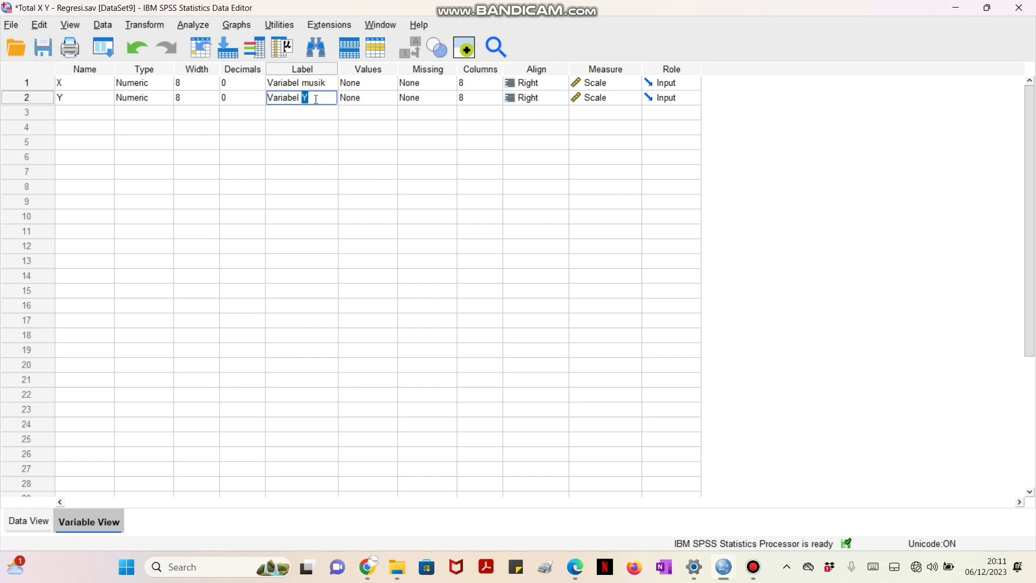
pyautogui.press('BackSpace')
pyautogui.write('mood')
pyautogui.click(41, 522)
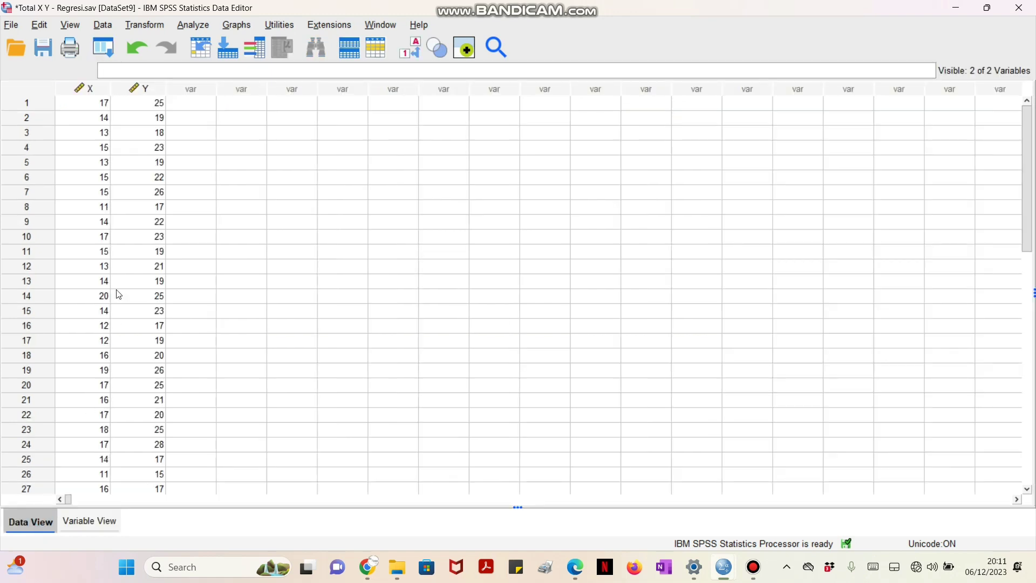
# Step: Run a linear regression with Variabel mood as dependent and Variabel musik as independent variable, using the Enter method
pyautogui.click(194, 27)
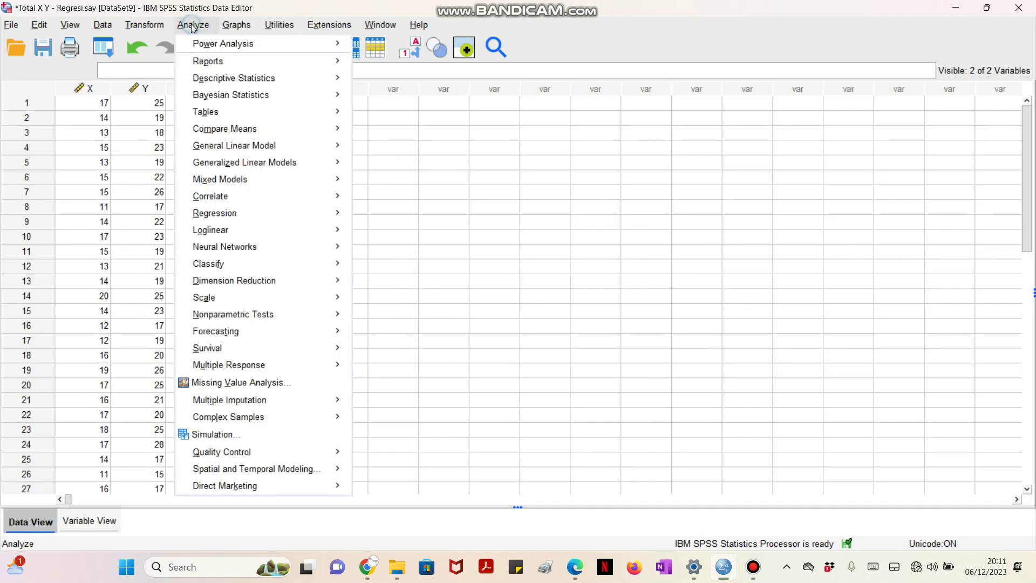
pyautogui.moveTo(236, 223)
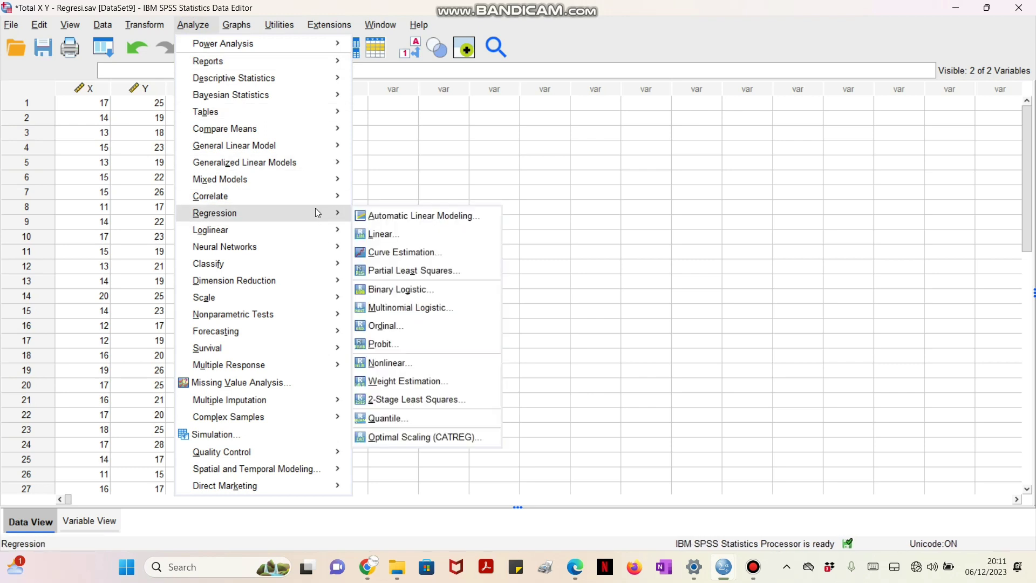
pyautogui.moveTo(324, 230)
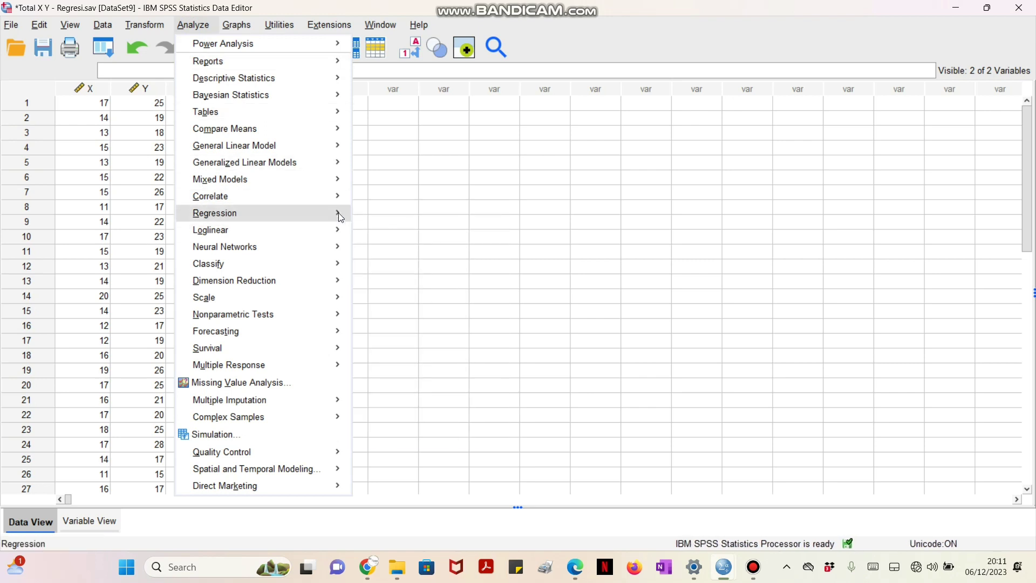
pyautogui.moveTo(335, 212)
pyautogui.click(365, 234)
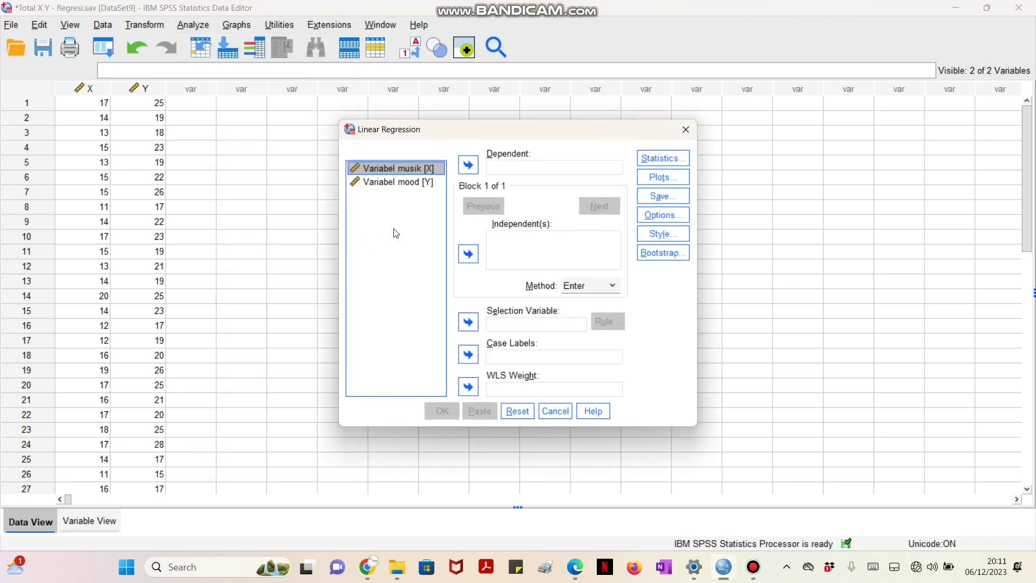
pyautogui.click(469, 261)
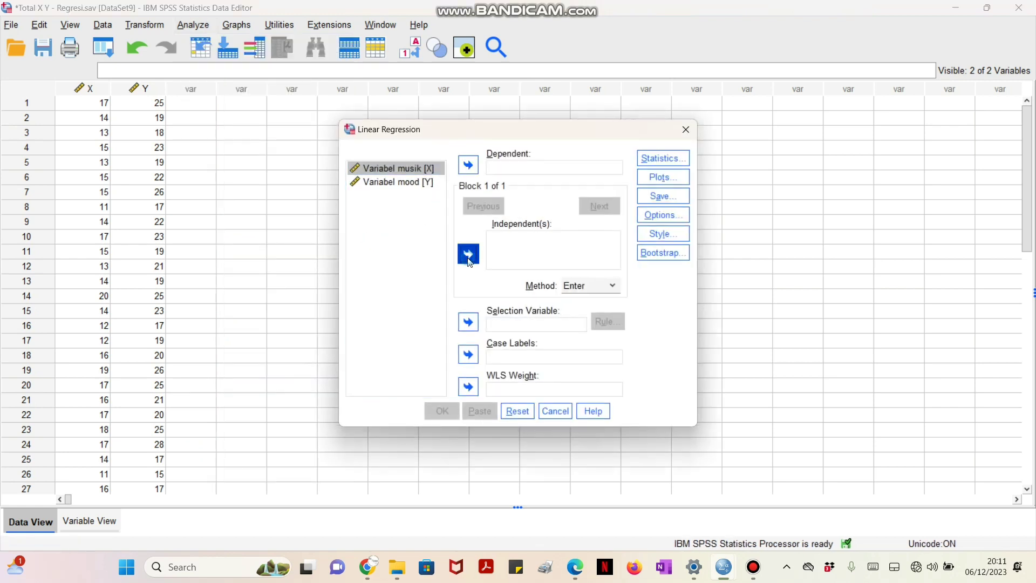
pyautogui.click(424, 182)
pyautogui.click(469, 165)
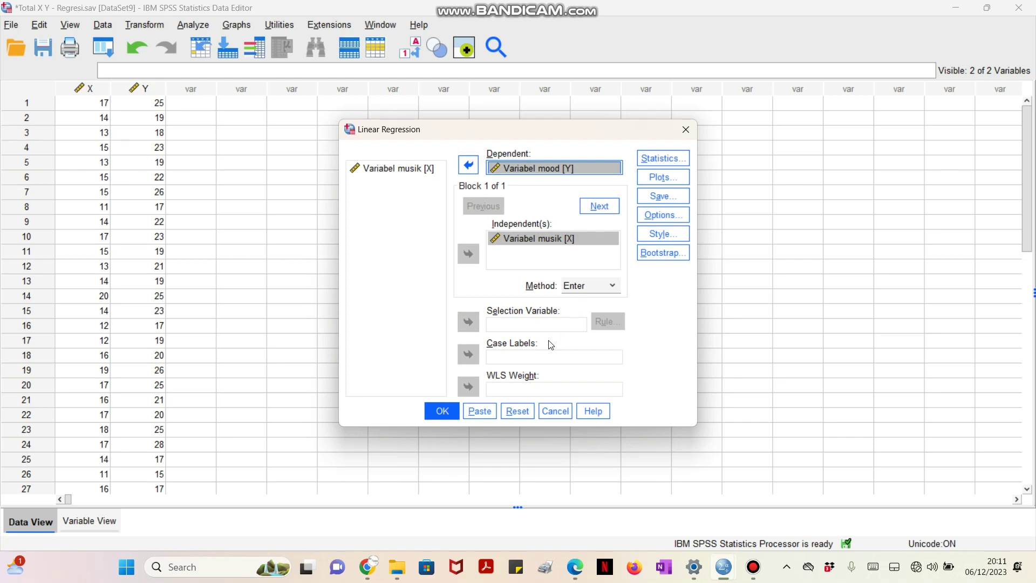
pyautogui.click(452, 416)
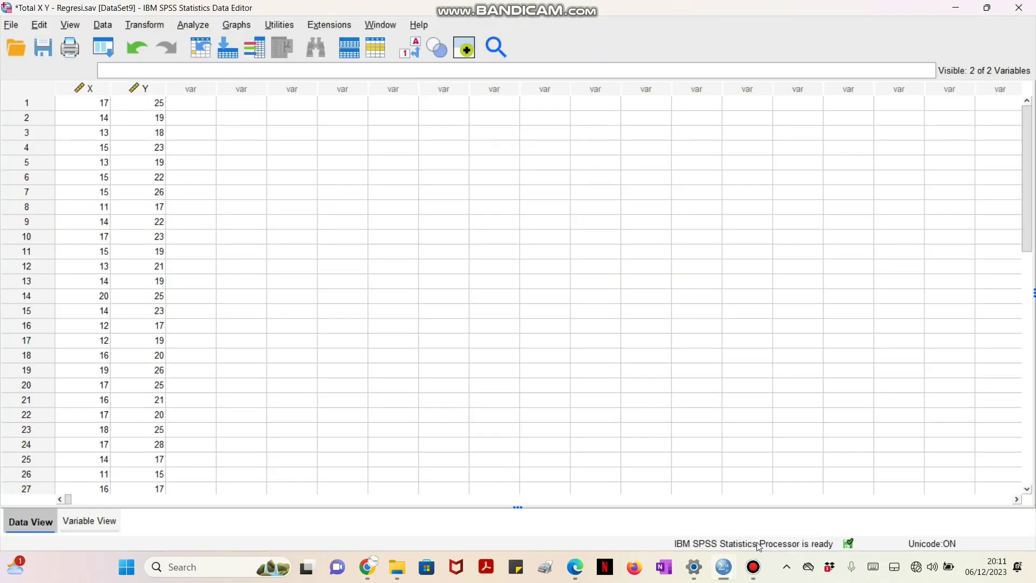
# Step: Bring up the new regression output and examine the Model Summary and ANOVA tables
pyautogui.moveTo(733, 567)
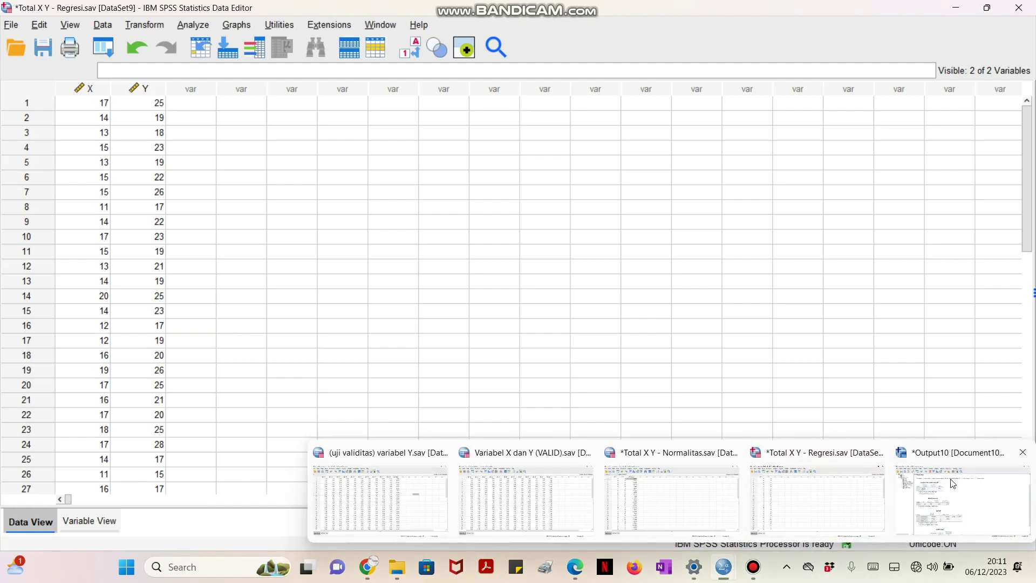
pyautogui.moveTo(956, 495)
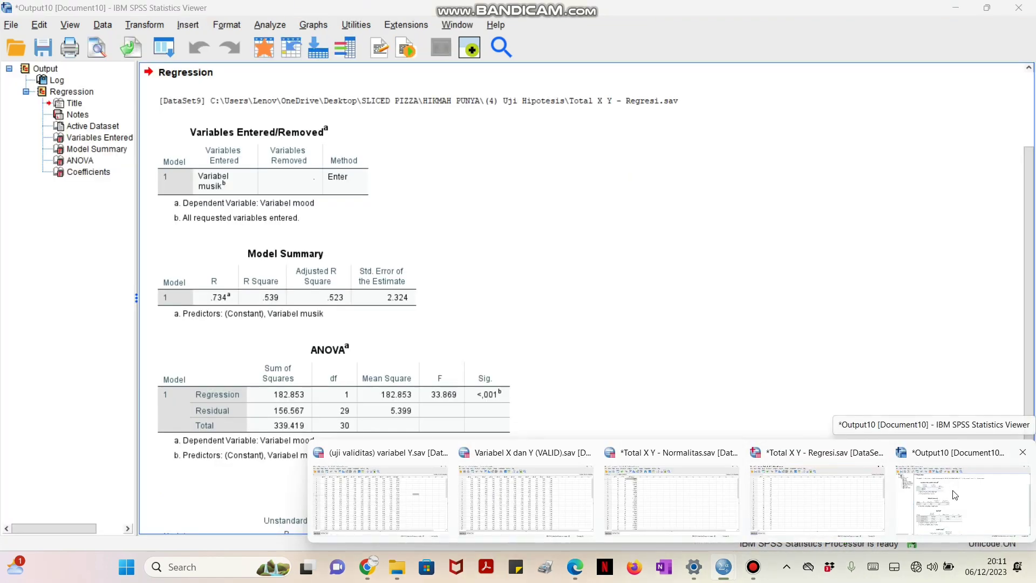
pyautogui.click(955, 495)
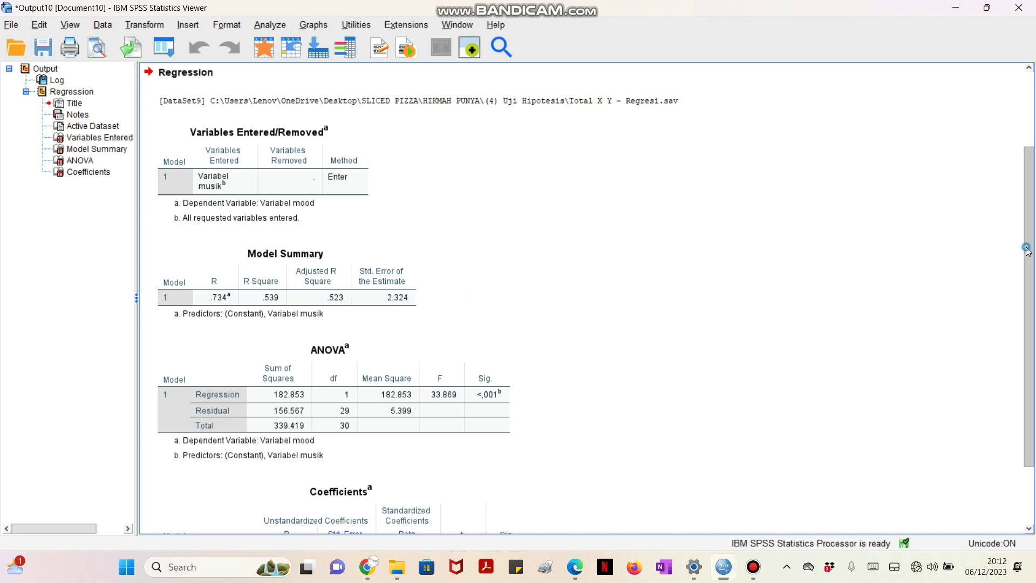
# Step: Examine the t and Sig. values for Variabel musik in the Coefficients table
pyautogui.moveTo(1024, 252); pyautogui.dragTo(1033, 341)
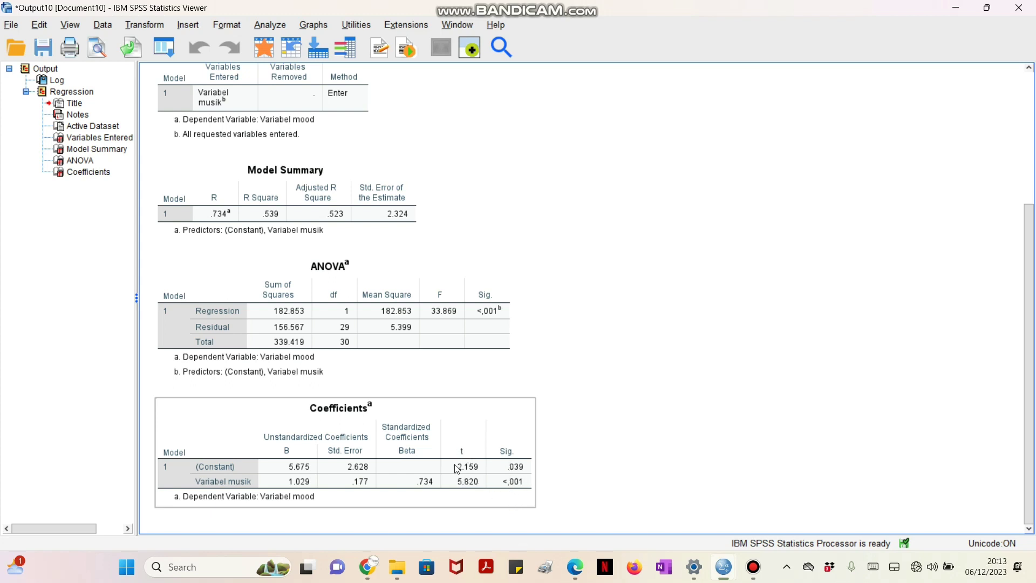
pyautogui.click(453, 515)
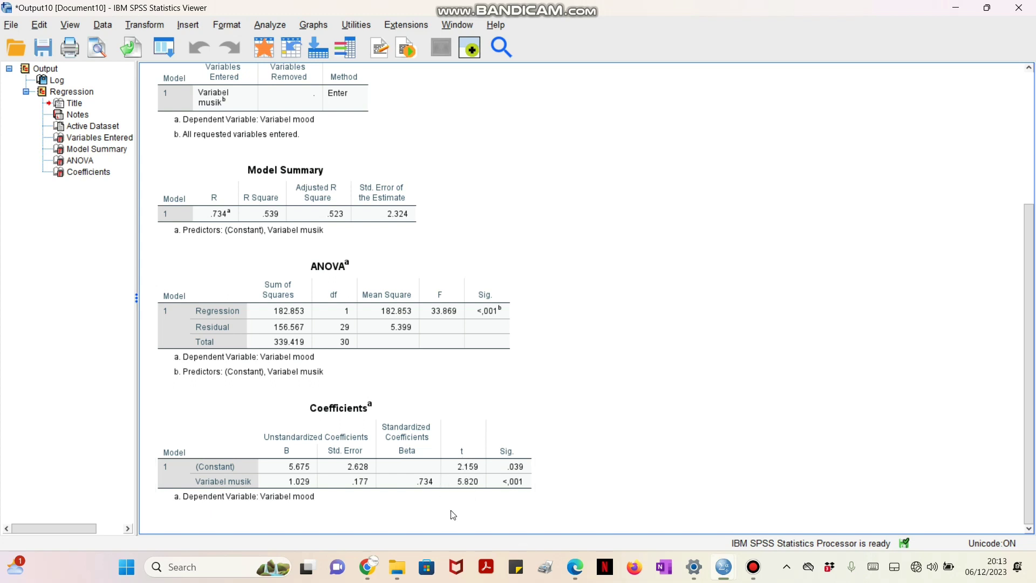
pyautogui.click(461, 484)
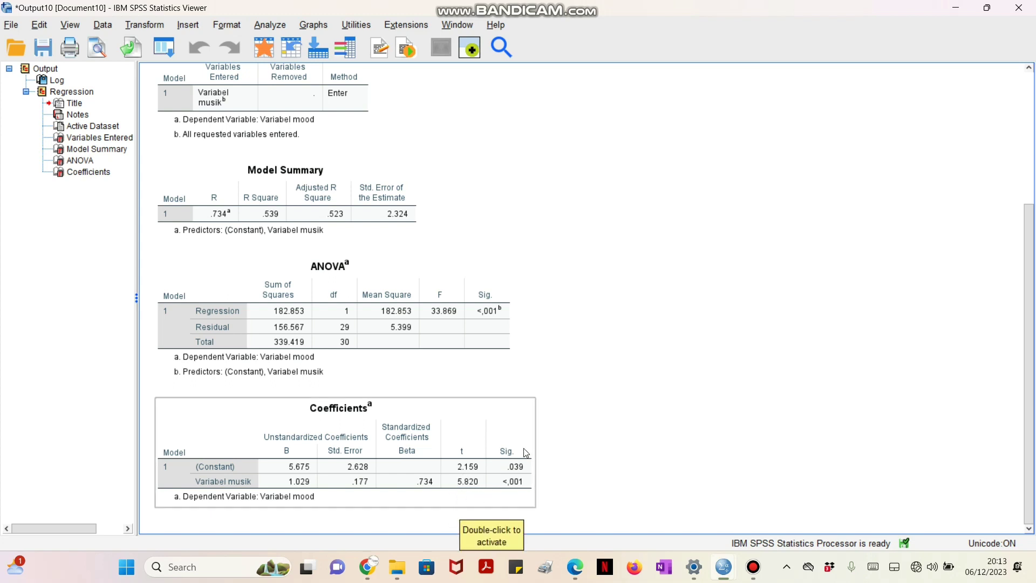
pyautogui.click(592, 404)
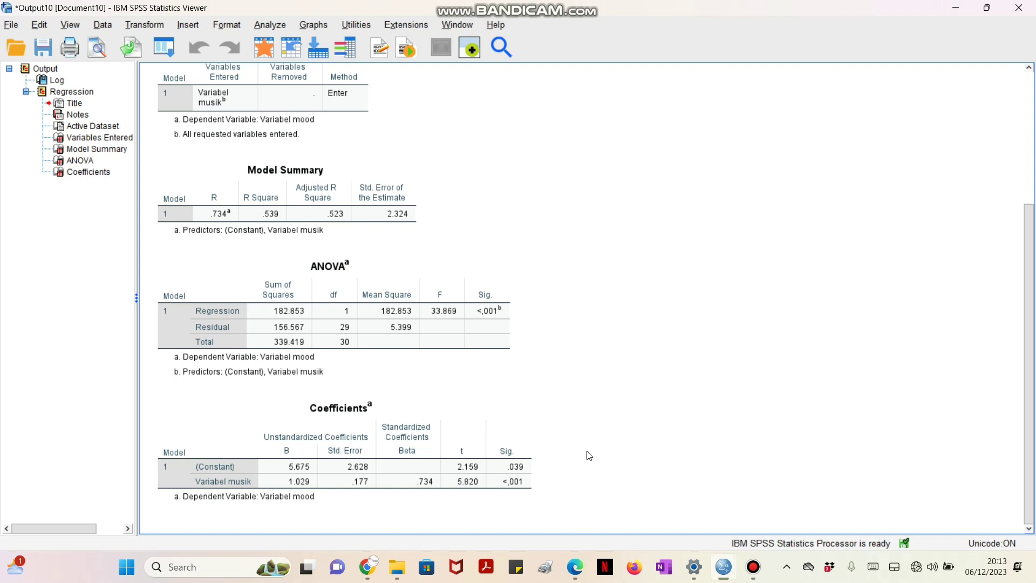
pyautogui.click(450, 473)
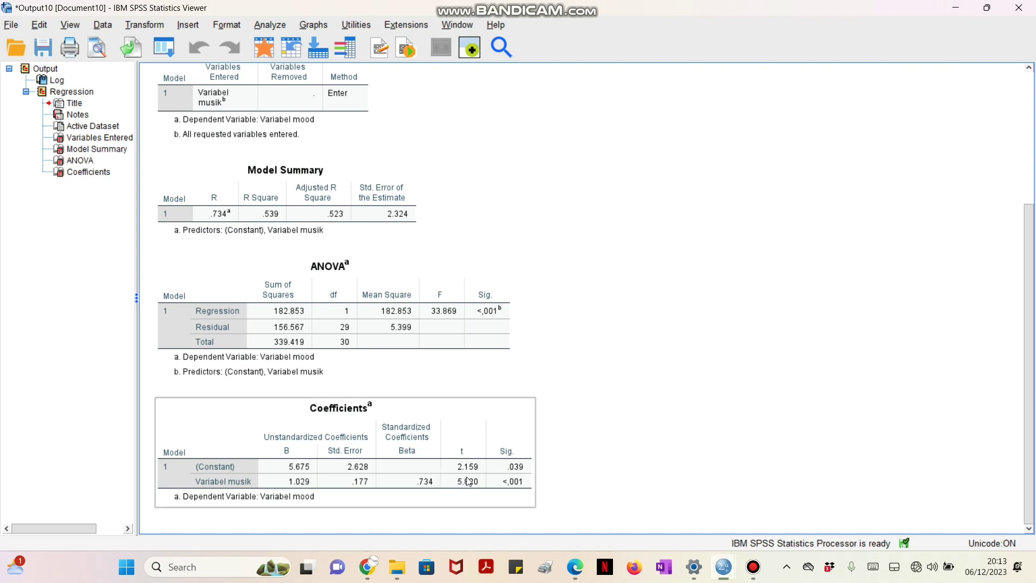